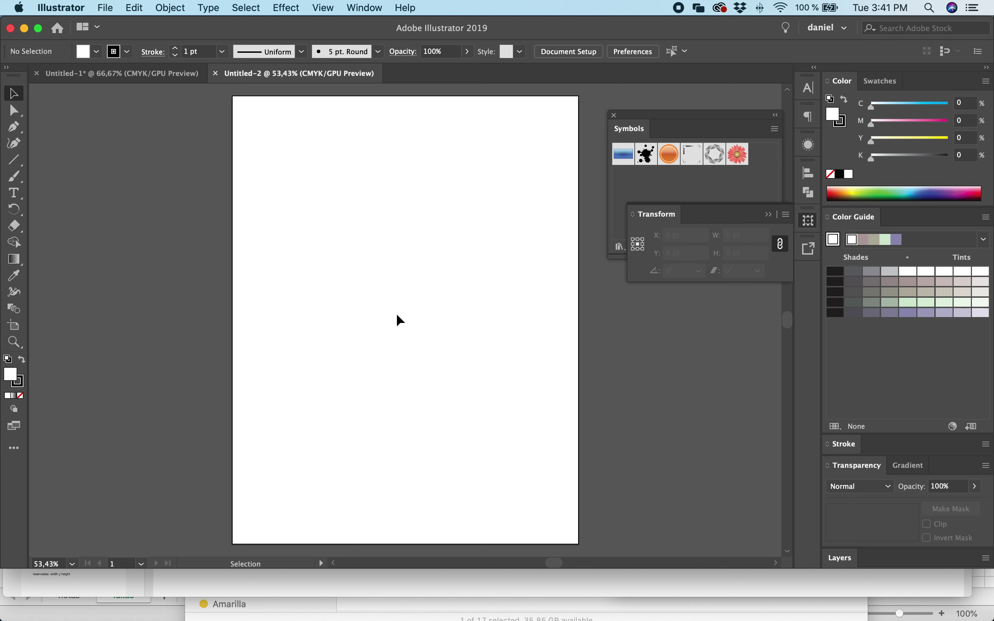
# - Draw a horizontal line about 457 pt long across the upper half of the page
pyautogui.press('\\')
pyautogui.moveTo(274, 263); pyautogui.dragTo(533, 263)
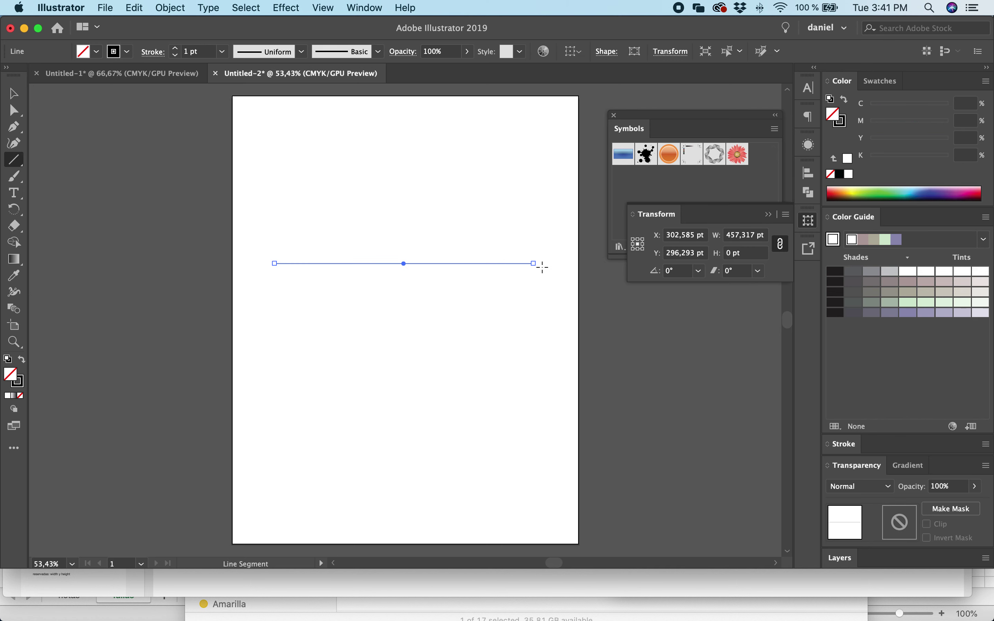
pyautogui.click(377, 51)
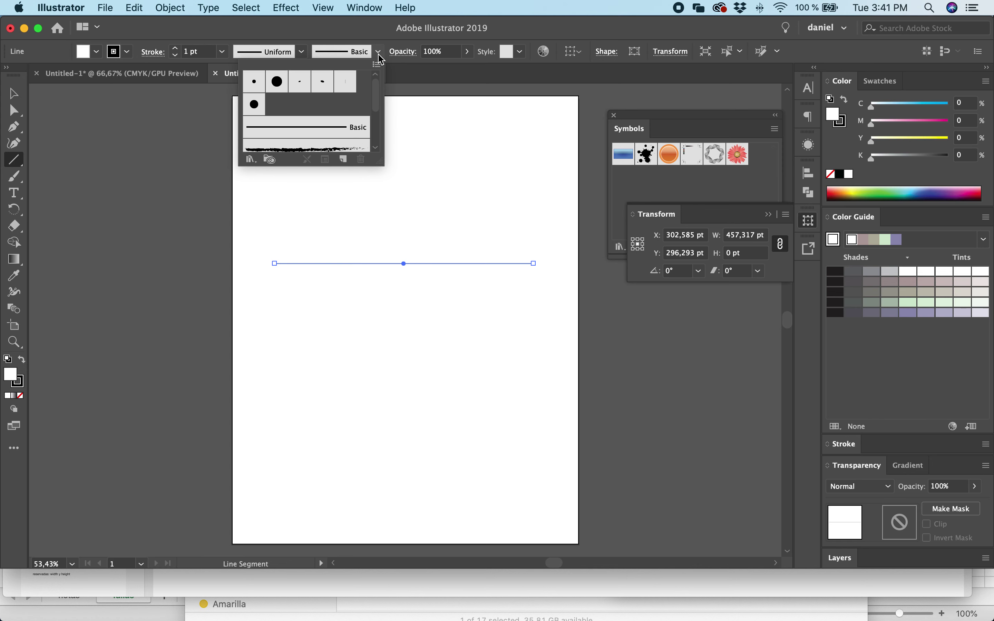
pyautogui.click(302, 52)
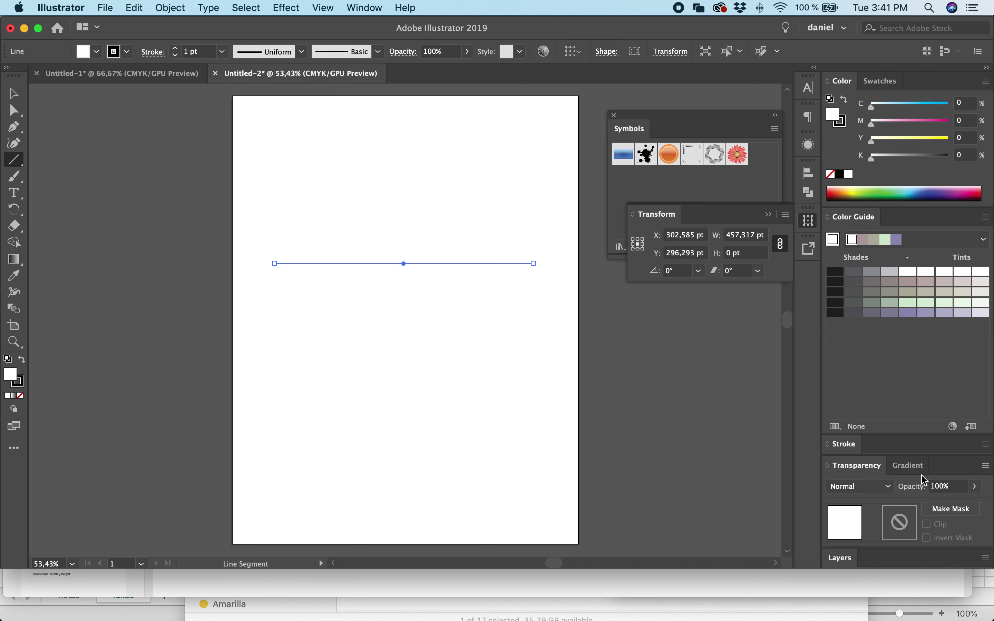
# - Show the full stroke options in a floating panel and add the Arrow 7 arrowhead to the line's right end
pyautogui.click(846, 444)
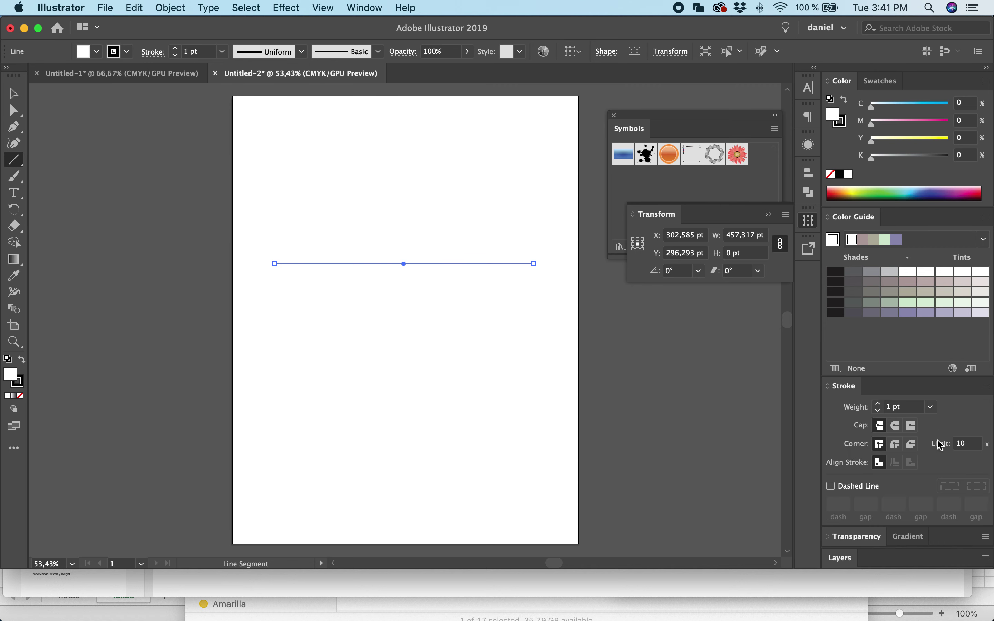
pyautogui.click(859, 388)
pyautogui.click(843, 497)
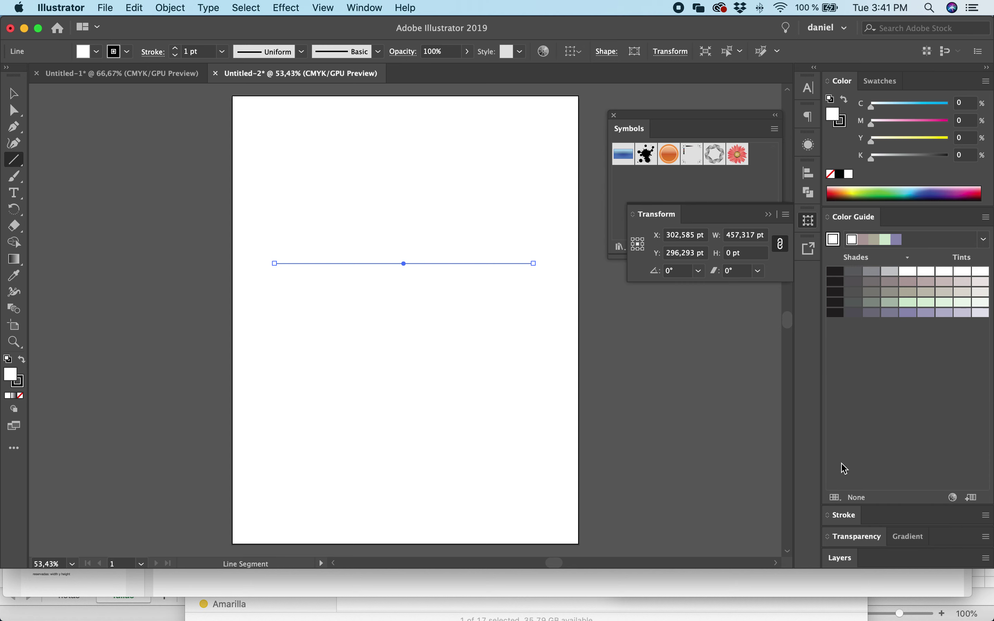
pyautogui.click(848, 514)
pyautogui.moveTo(846, 297)
pyautogui.mouseDown()
pyautogui.moveTo(622, 224)
pyautogui.moveTo(598, 186)
pyautogui.mouseUp()
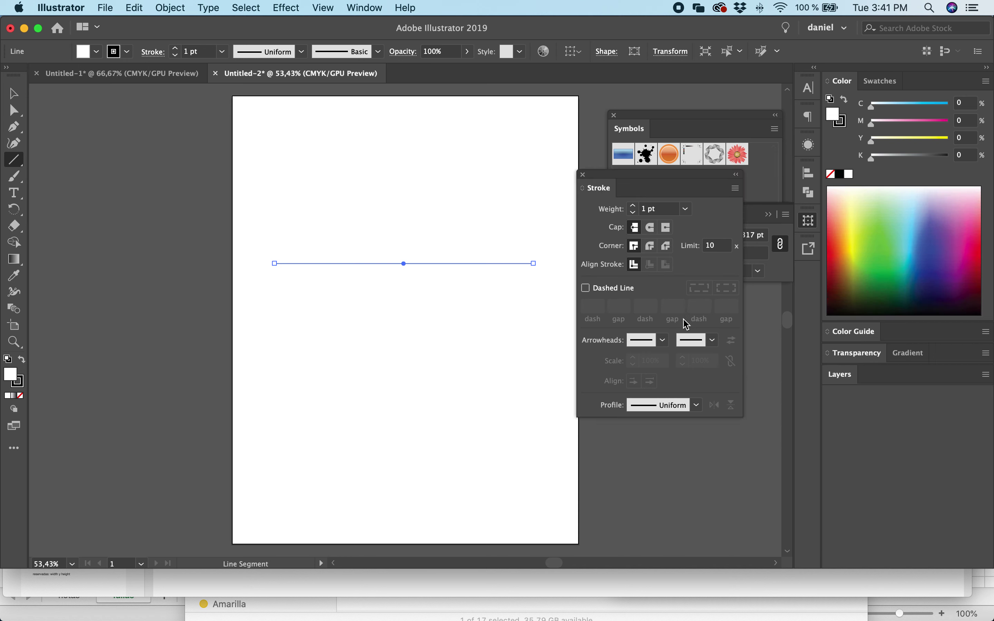
pyautogui.click(712, 341)
pyautogui.click(658, 513)
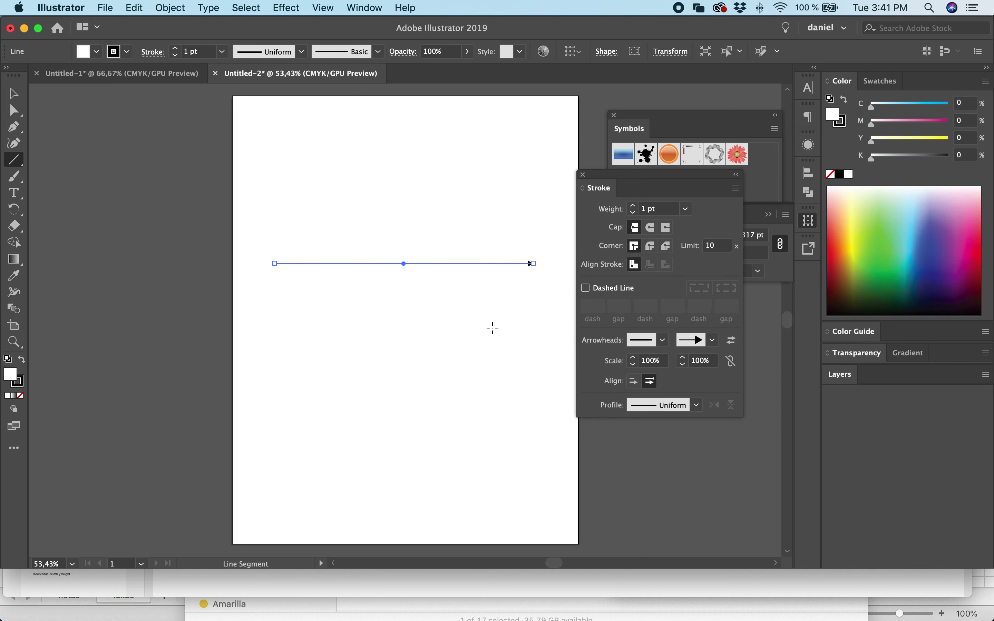
# - Add the text label "0" above the left end of the arrow line
pyautogui.keyDown('super'); pyautogui.click(501, 259); pyautogui.keyUp('super')
pyautogui.keyDown('super'); pyautogui.click(472, 290); pyautogui.keyUp('super')
pyautogui.press('t')
pyautogui.click(160, 330)
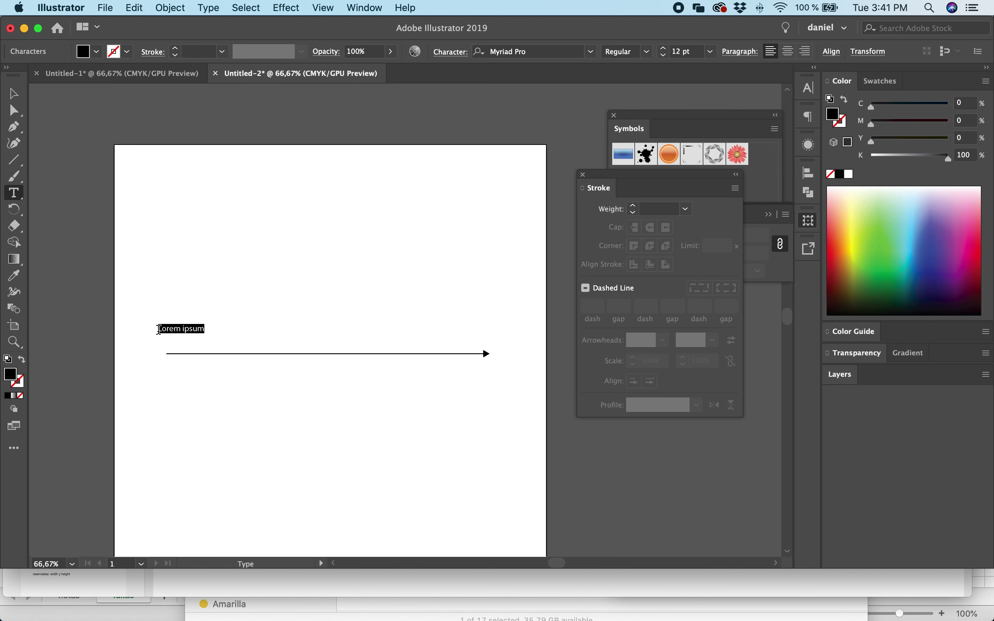
pyautogui.write('0')
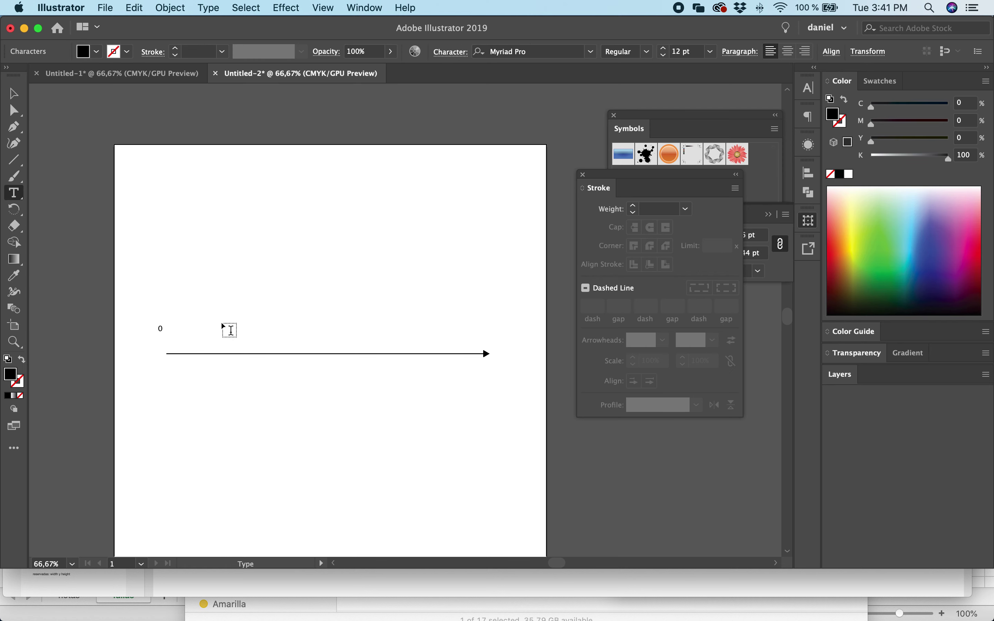
pyautogui.keyDown('super'); pyautogui.click(227, 329); pyautogui.keyUp('super')
# - Add the label "10minutos" above the arrow line's tip and move it closer to the line, level with the "0" label
pyautogui.click(483, 324)
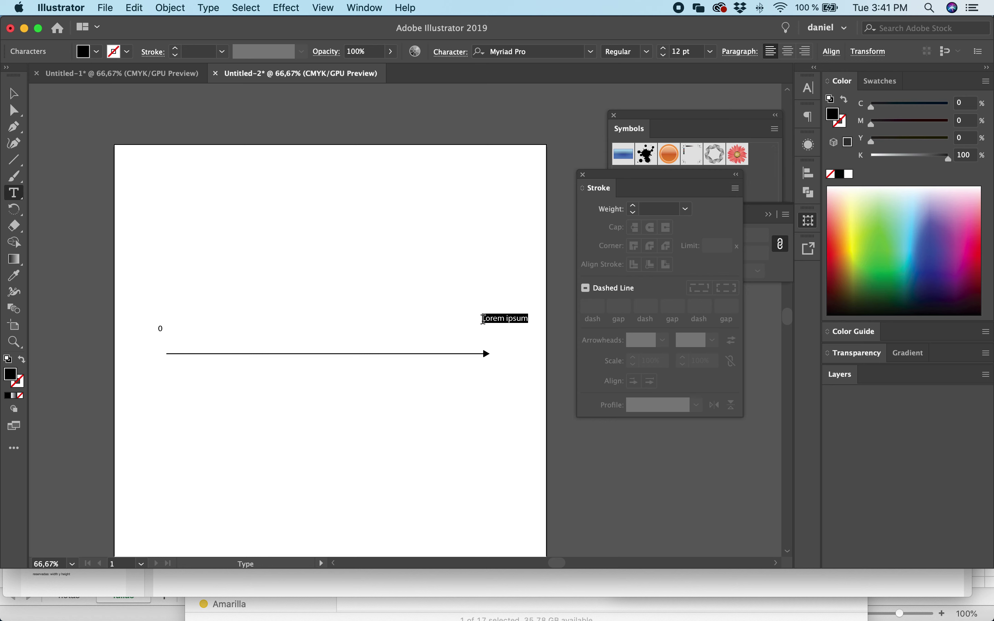
pyautogui.write('10minutos')
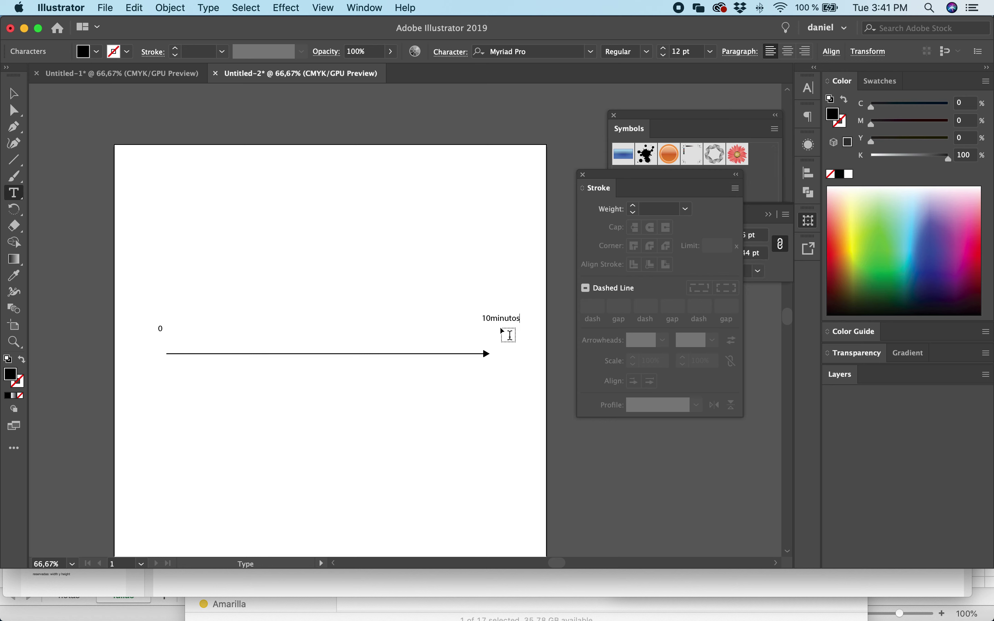
pyautogui.press('Escape')
pyautogui.click(462, 228)
pyautogui.moveTo(510, 322); pyautogui.dragTo(503, 330)
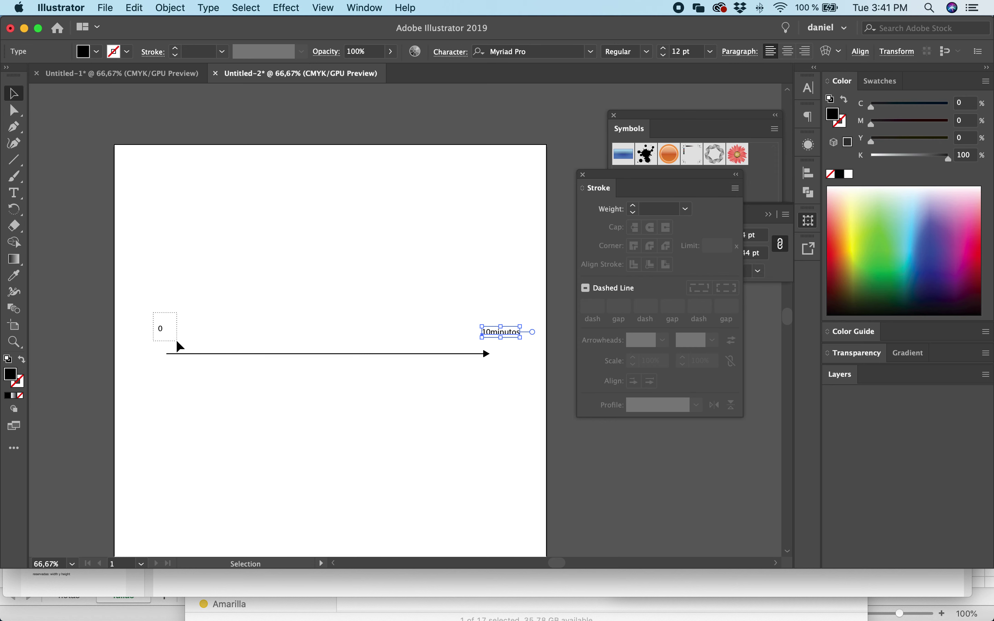
pyautogui.moveTo(161, 330); pyautogui.dragTo(159, 328)
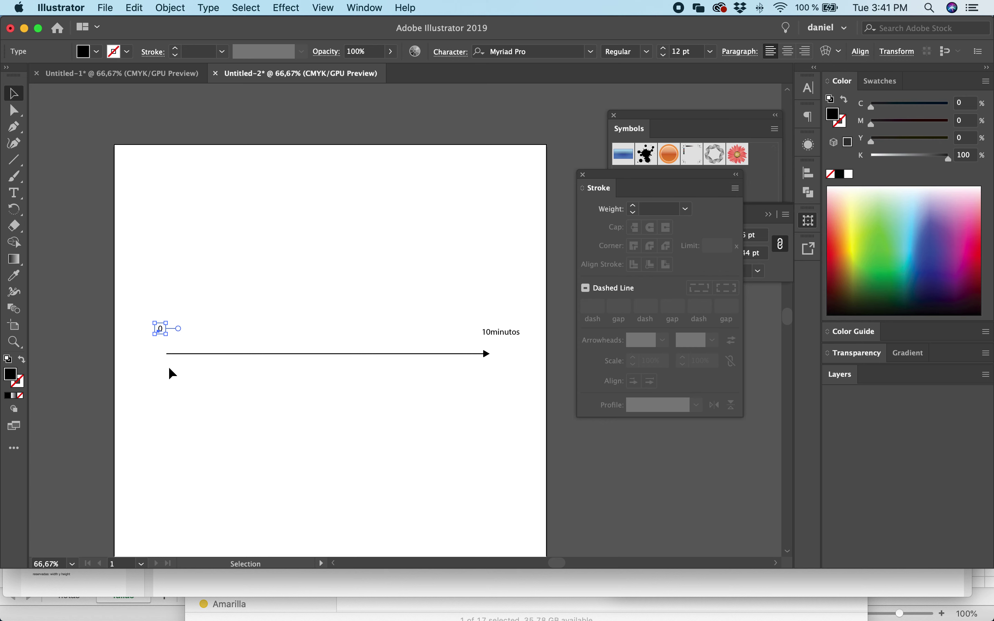
# - Draw a short upward-curving arc with the Pen tool above the start of the arrow line, just below the "0"
pyautogui.press('p')
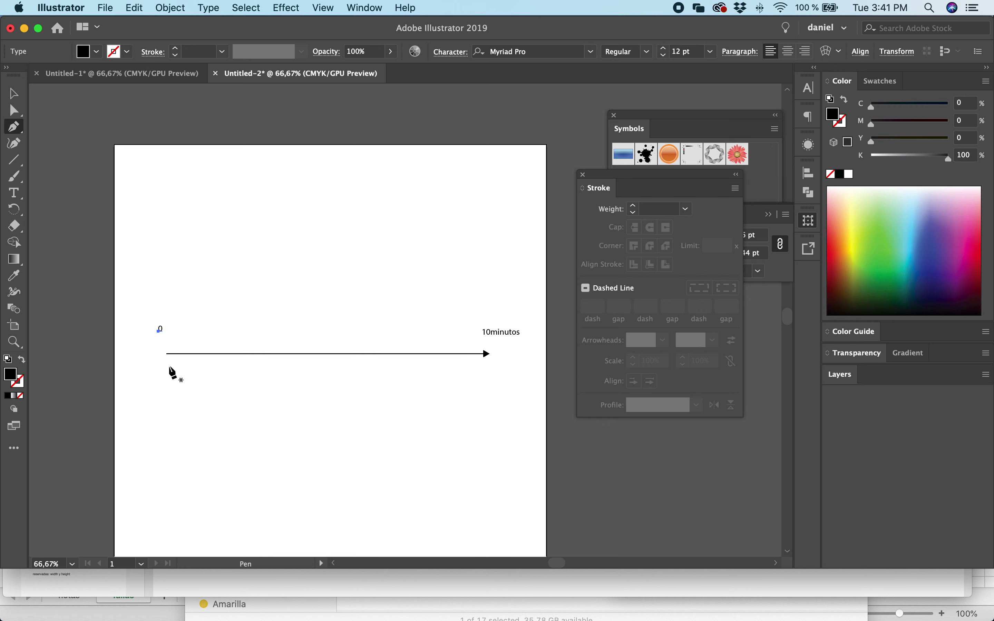
pyautogui.keyDown('super'); pyautogui.click(166, 367); pyautogui.keyUp('super')
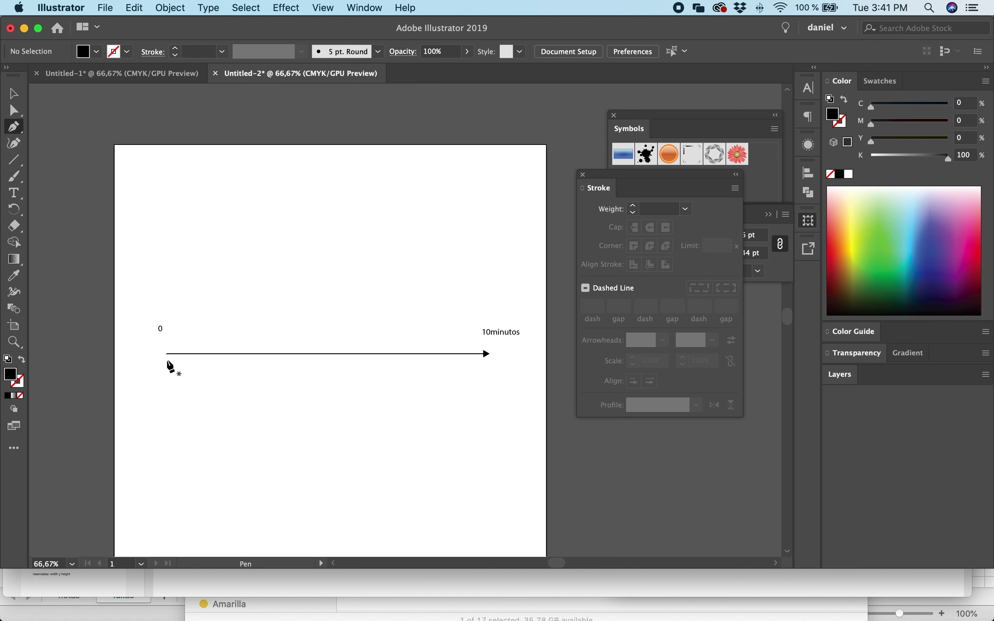
pyautogui.moveTo(162, 345); pyautogui.dragTo(175, 326)
pyautogui.moveTo(236, 343); pyautogui.dragTo(241, 356)
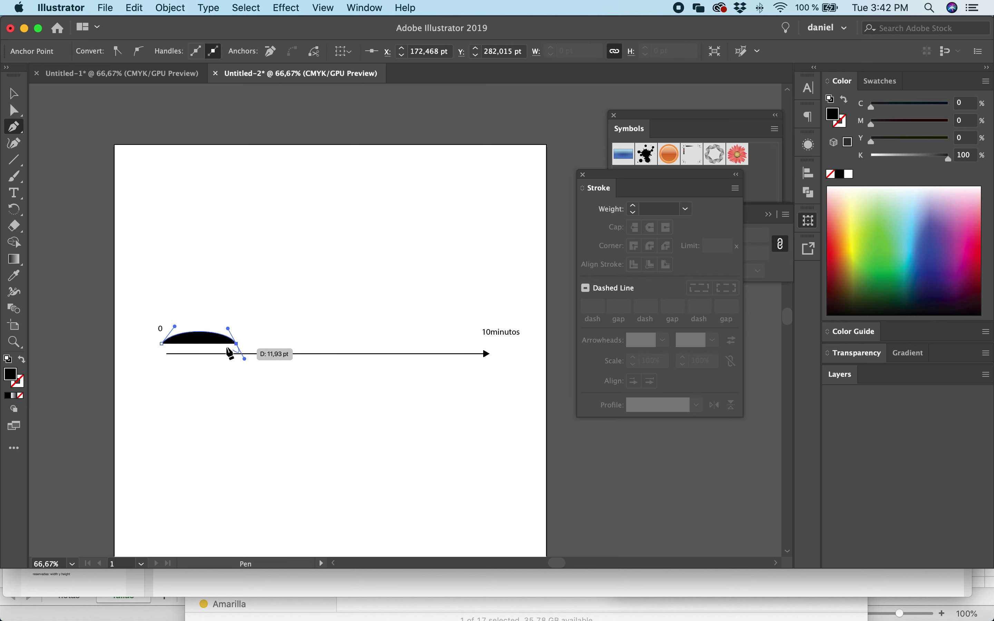
pyautogui.keyDown('super'); pyautogui.click(195, 313); pyautogui.keyUp('super')
# - Copy the straight line's stroke appearance to the short arc and add the Arrow 2 arrowhead at its right end
pyautogui.press('v')
pyautogui.click(207, 331)
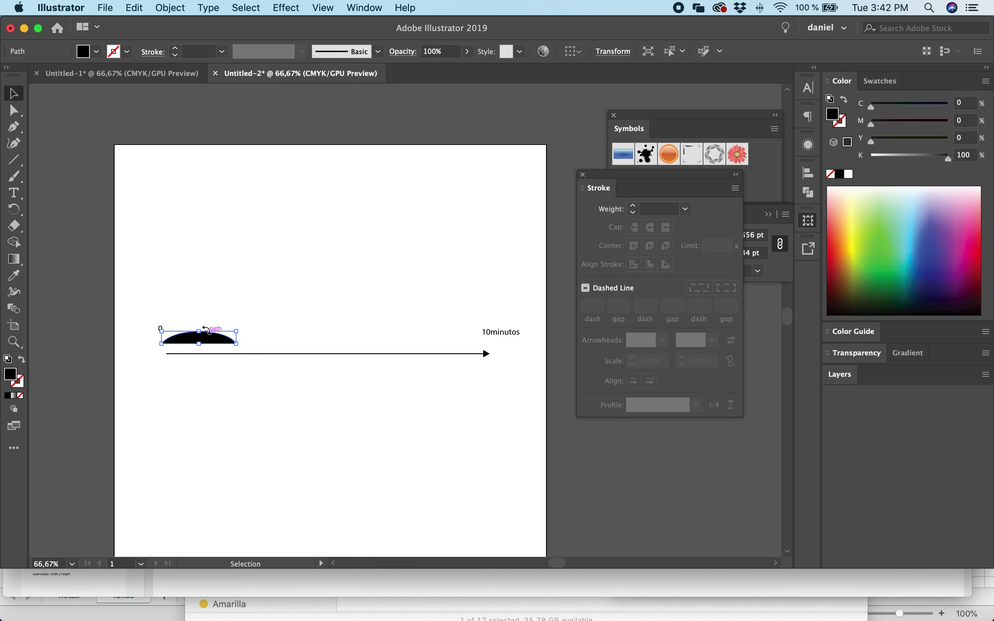
pyautogui.press('i')
pyautogui.click(449, 353)
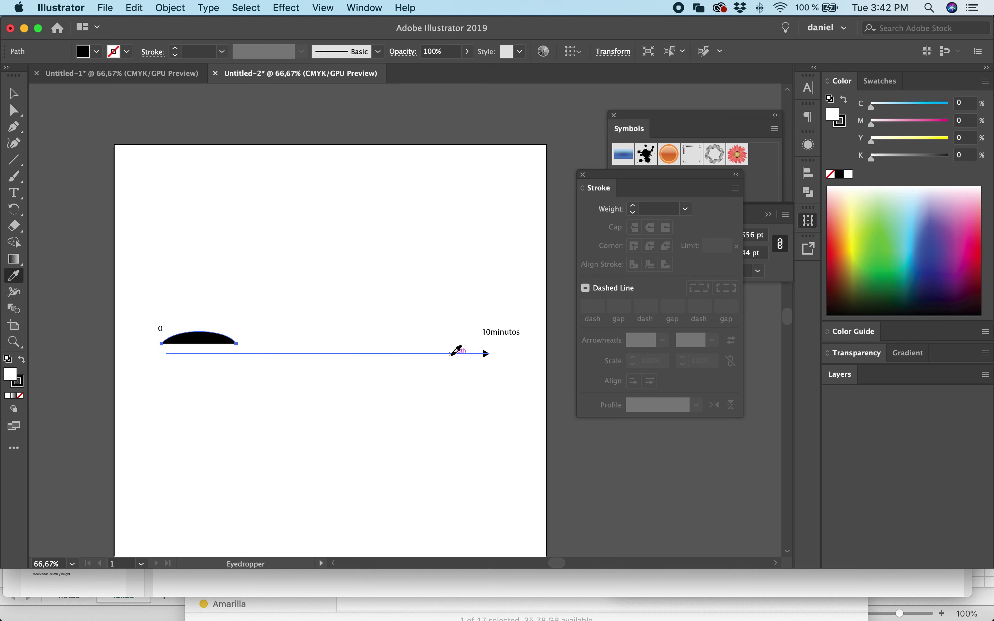
pyautogui.click(713, 340)
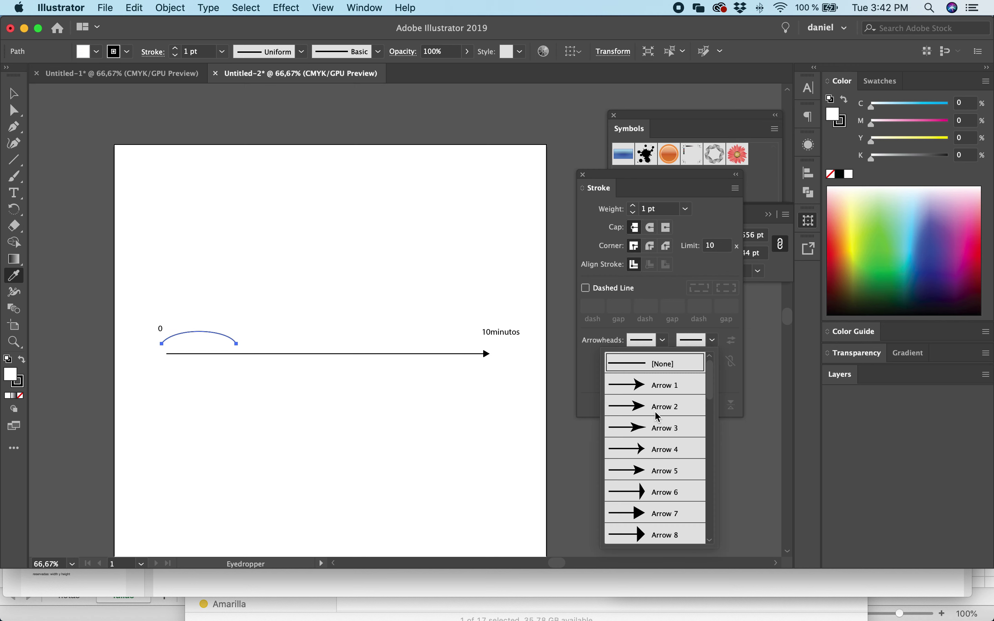
pyautogui.click(654, 411)
# - Add the text label "setup" and place it just above the short arc
pyautogui.press('t')
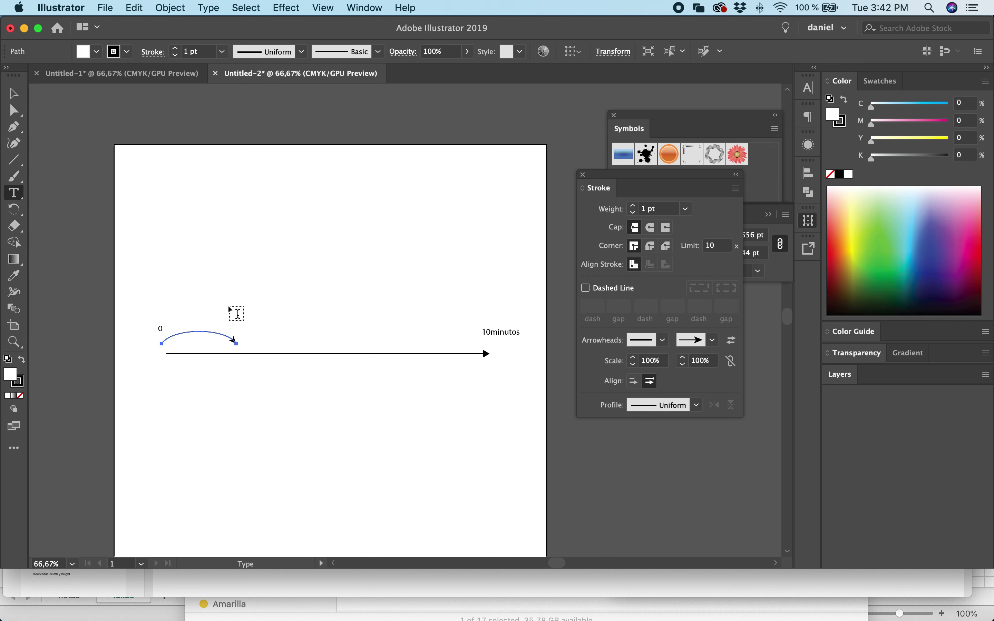
pyautogui.click(190, 309)
pyautogui.write('setup')
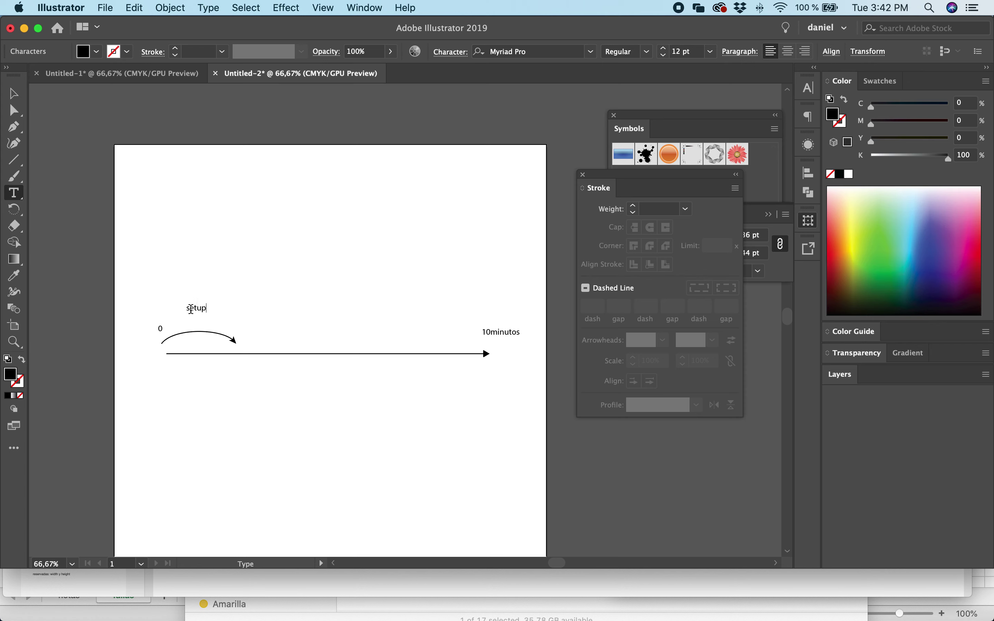
pyautogui.press('Escape')
pyautogui.click(201, 288)
pyautogui.moveTo(202, 313); pyautogui.dragTo(204, 325)
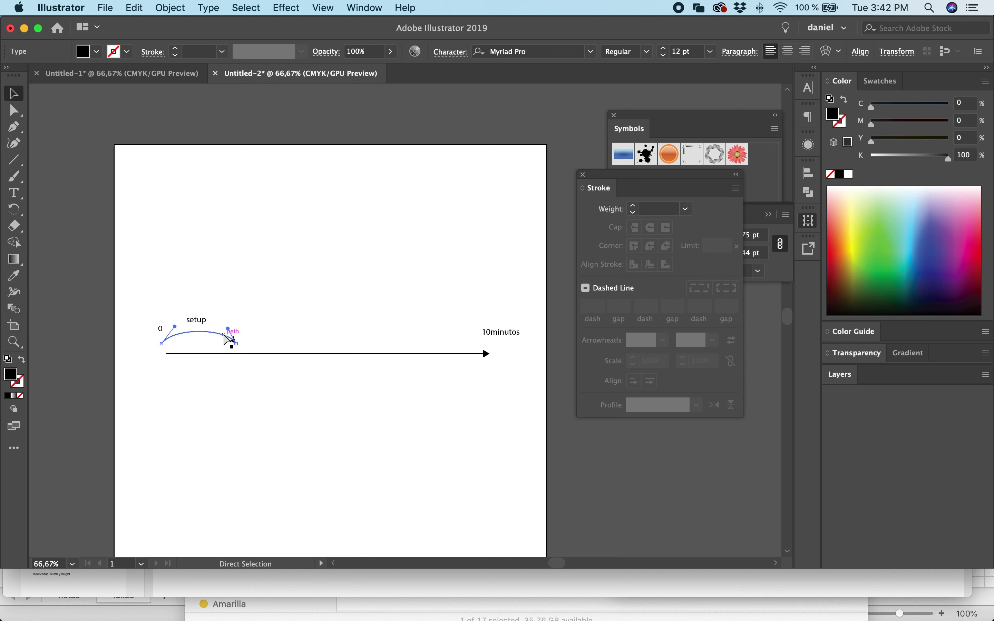
# - Draw a second arc about 348 pt wide with the Pen tool, from above the short arc's tip to above "10minutos"
pyautogui.click(231, 340)
pyautogui.press('p')
pyautogui.keyDown('super'); pyautogui.click(255, 313); pyautogui.keyUp('super')
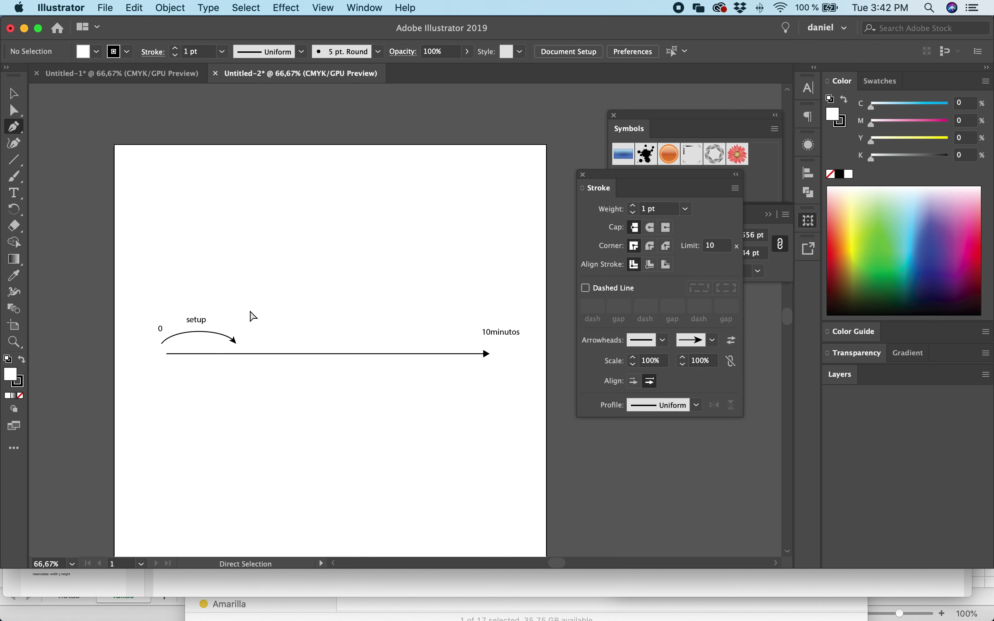
pyautogui.click(236, 320)
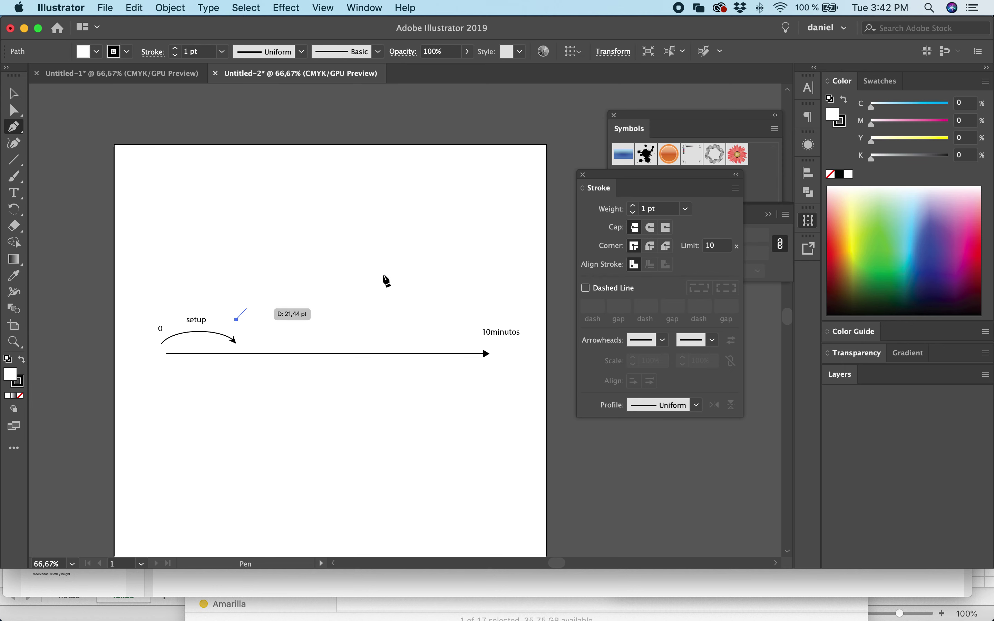
pyautogui.moveTo(482, 320); pyautogui.dragTo(577, 377)
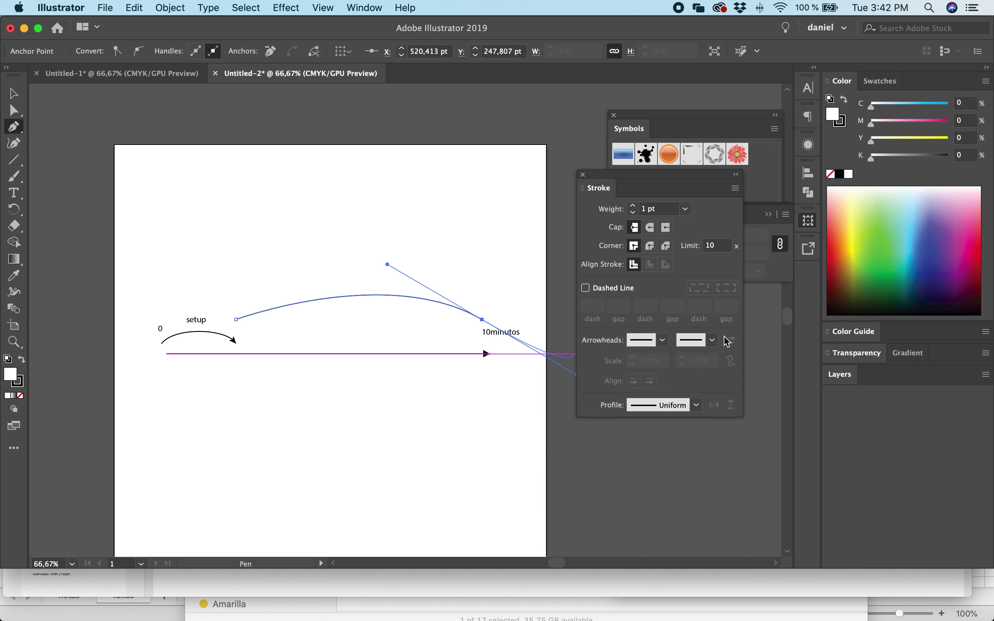
# - Add the Arrow 7 arrowhead to the long arc's right end and deselect the arc
pyautogui.click(713, 340)
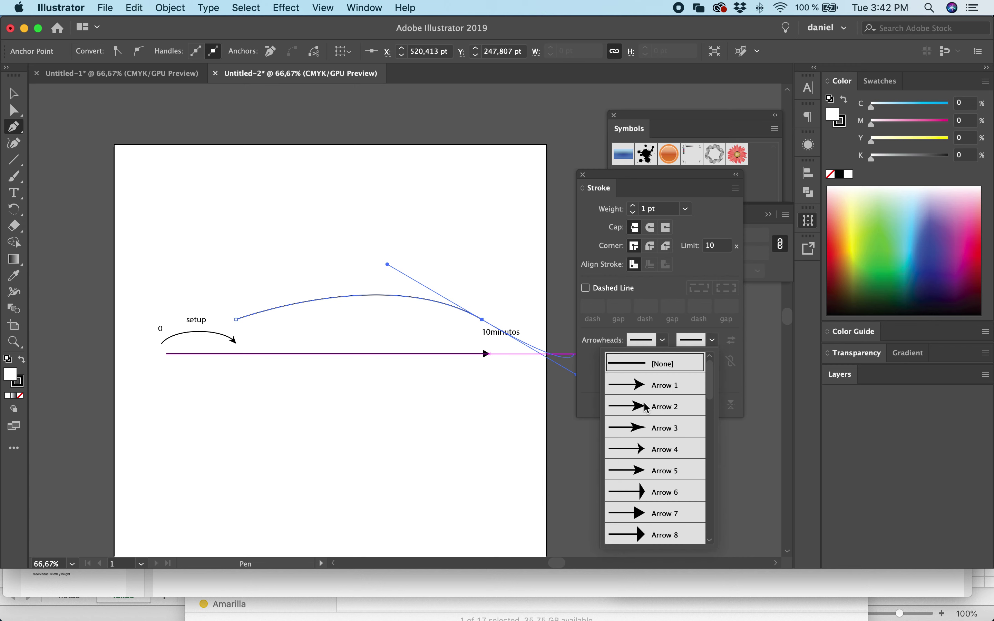
pyautogui.click(668, 517)
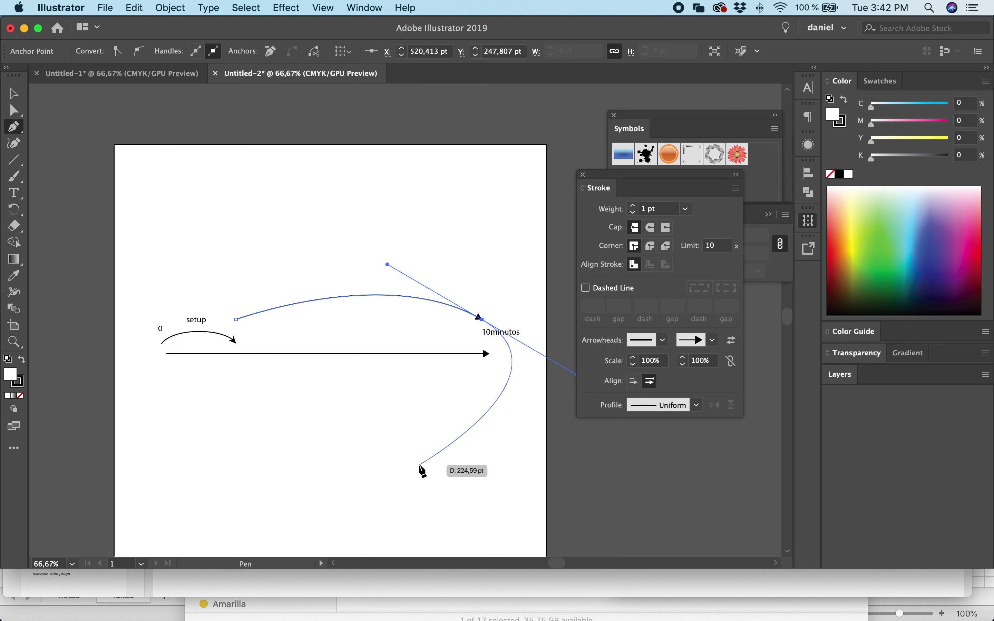
pyautogui.press('a')
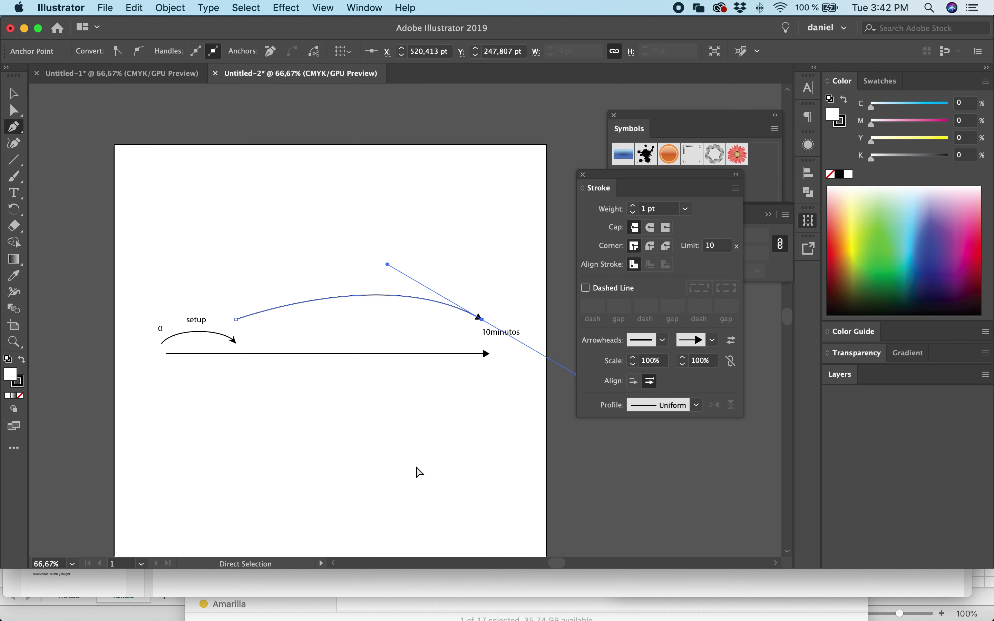
pyautogui.click(417, 470)
# - Lower both ends of the long arc to the short arc's tip level and raise its right handle to steepen the curve
pyautogui.moveTo(480, 318); pyautogui.dragTo(481, 343)
pyautogui.moveTo(387, 288); pyautogui.dragTo(412, 243)
pyautogui.moveTo(236, 319); pyautogui.dragTo(236, 343)
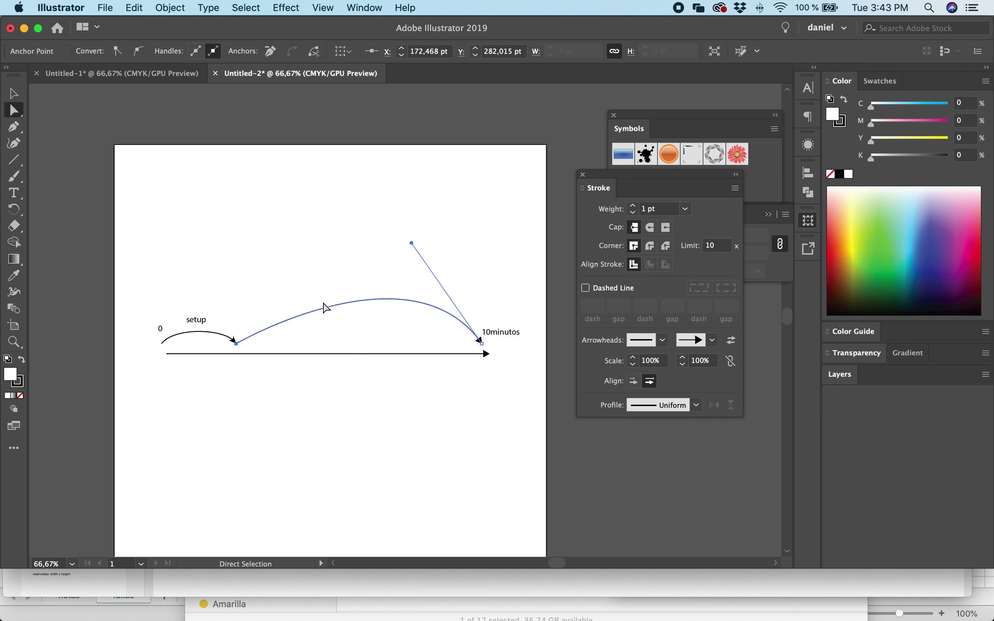
pyautogui.click(357, 291)
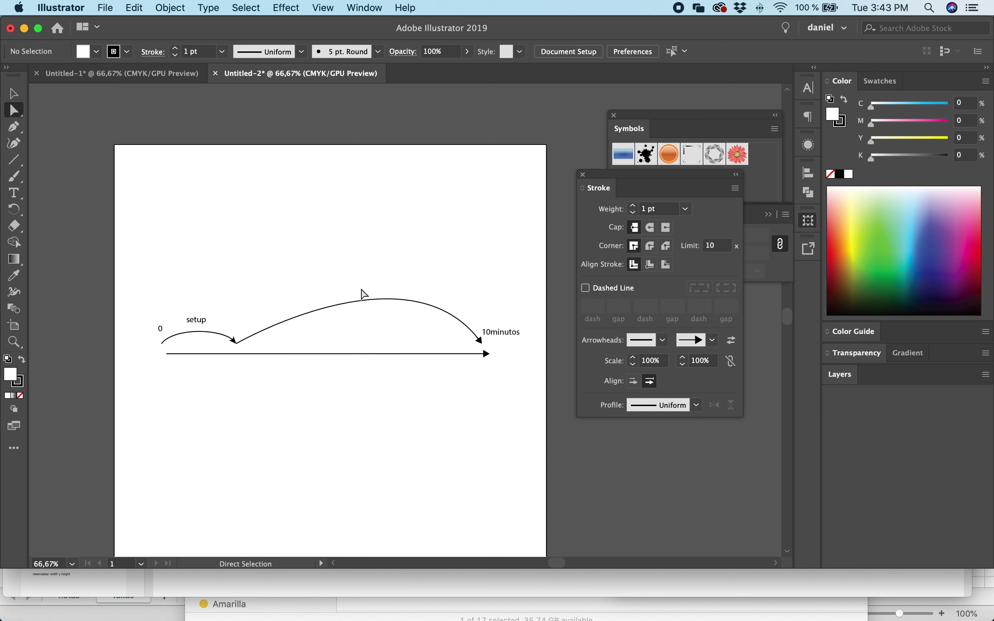
pyautogui.click(342, 305)
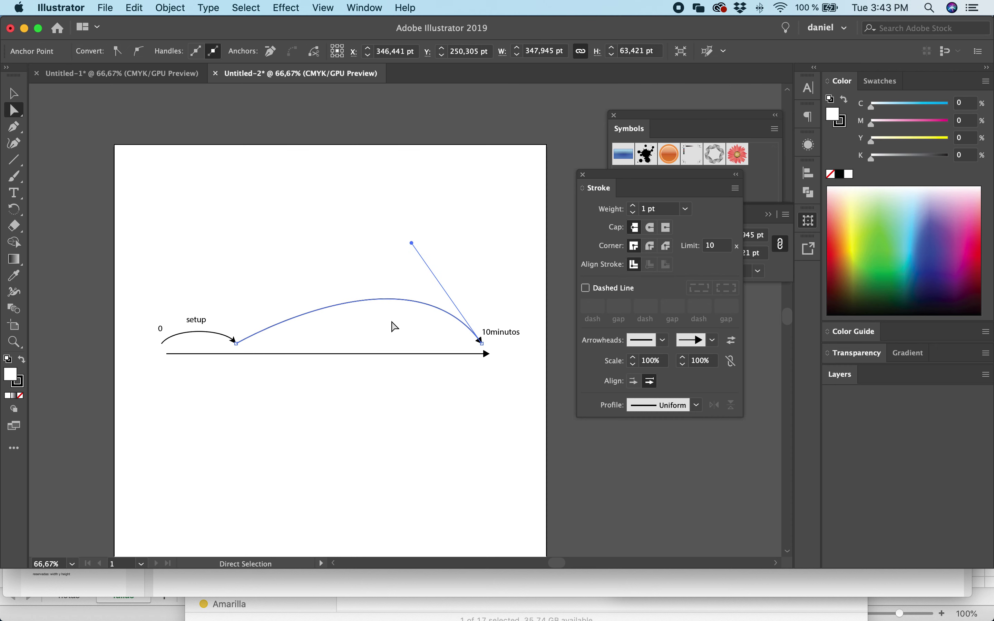
# - Add the text label "draw" and center it just above the peak of the long arc
pyautogui.press('t')
pyautogui.click(370, 279)
pyautogui.write('draw')
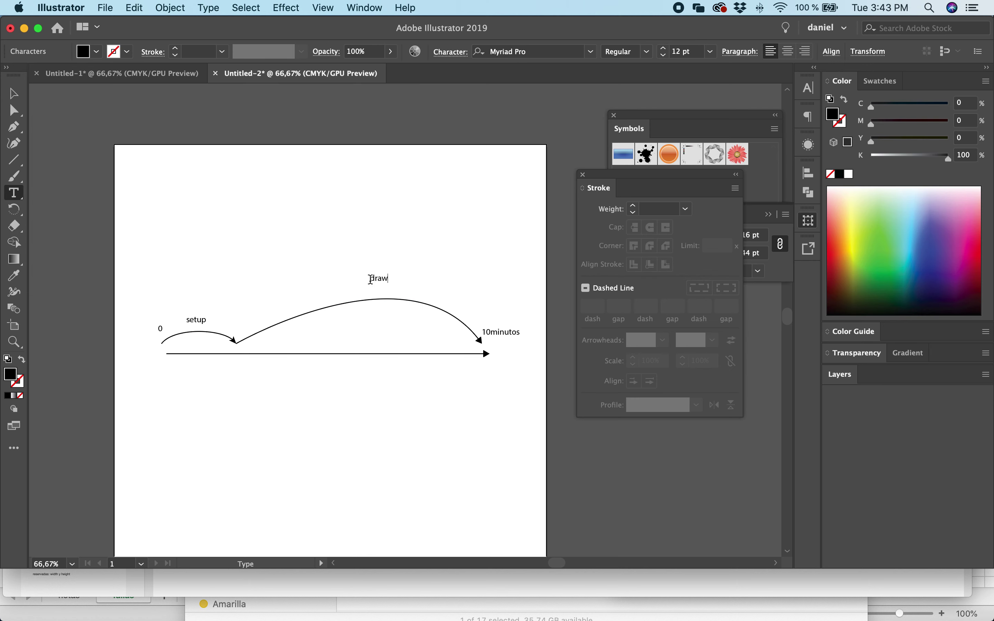
pyautogui.press('Escape')
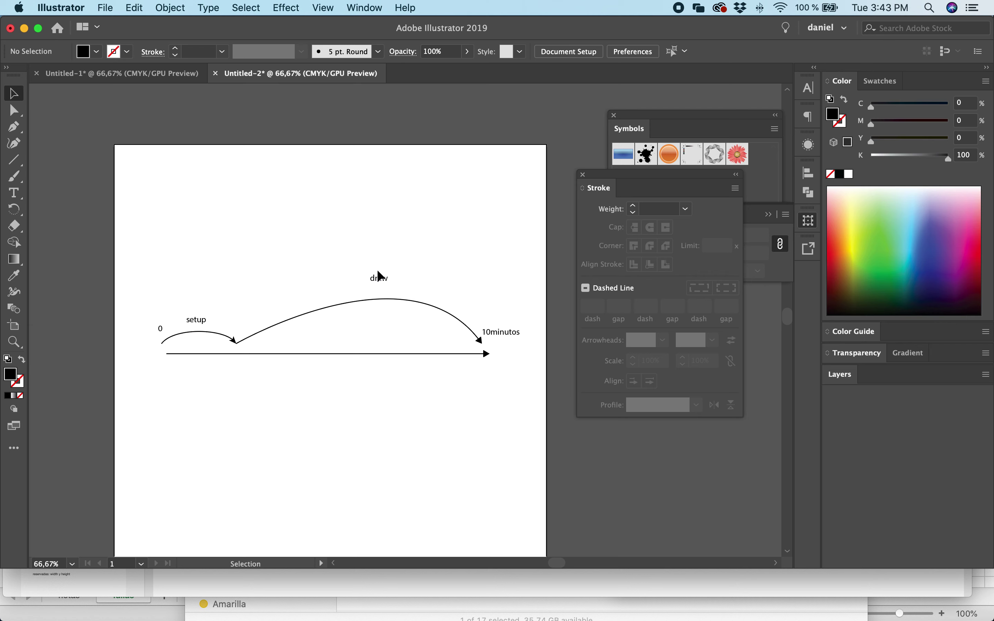
pyautogui.moveTo(384, 282); pyautogui.dragTo(388, 290)
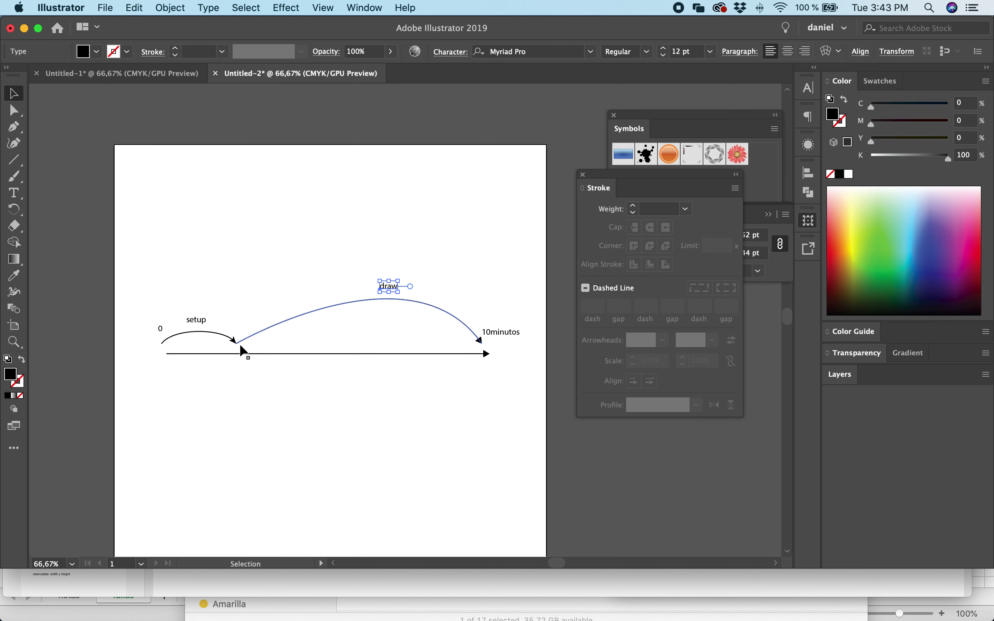
# - Open Brackets, reposition its window clear of the screen edge, and open sketch.js from the objetos project
pyautogui.press('super+Tab')
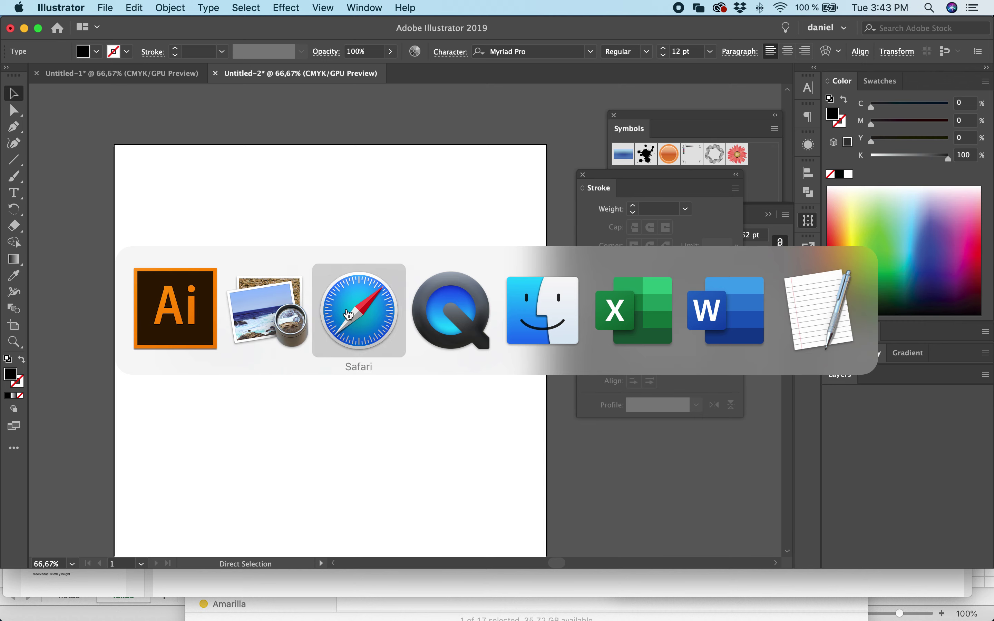
pyautogui.click(536, 315)
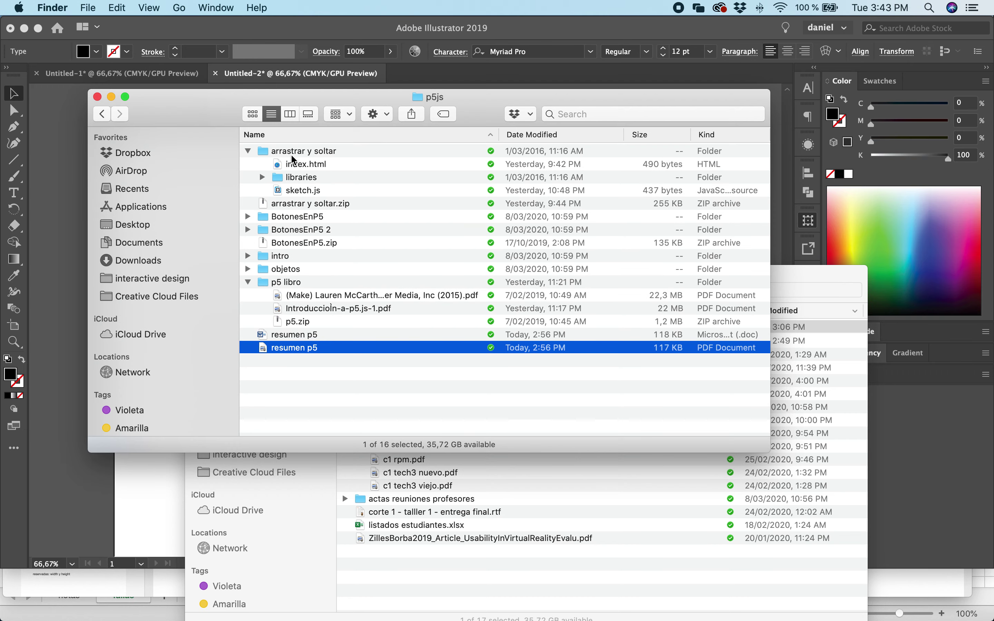
pyautogui.press('super+space')
pyautogui.write('b')
pyautogui.press('Return')
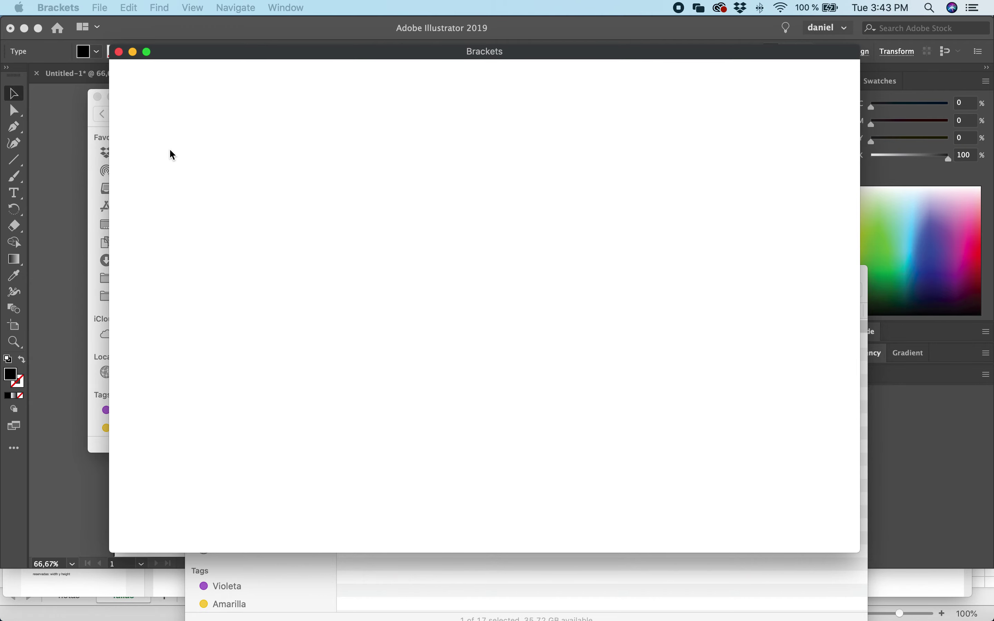
pyautogui.moveTo(298, 55); pyautogui.dragTo(215, 94)
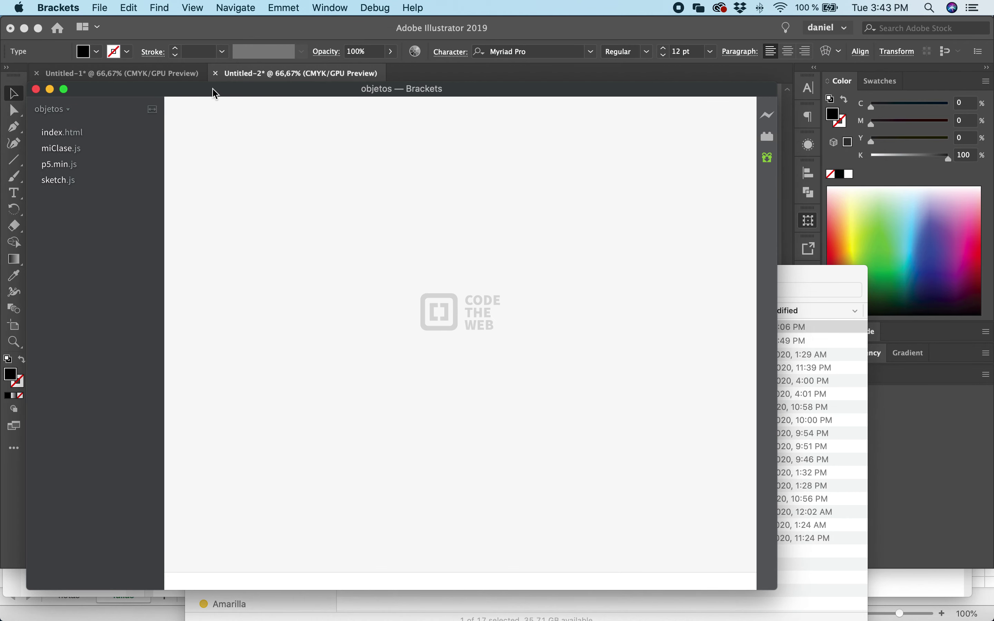
pyautogui.click(69, 153)
pyautogui.click(70, 181)
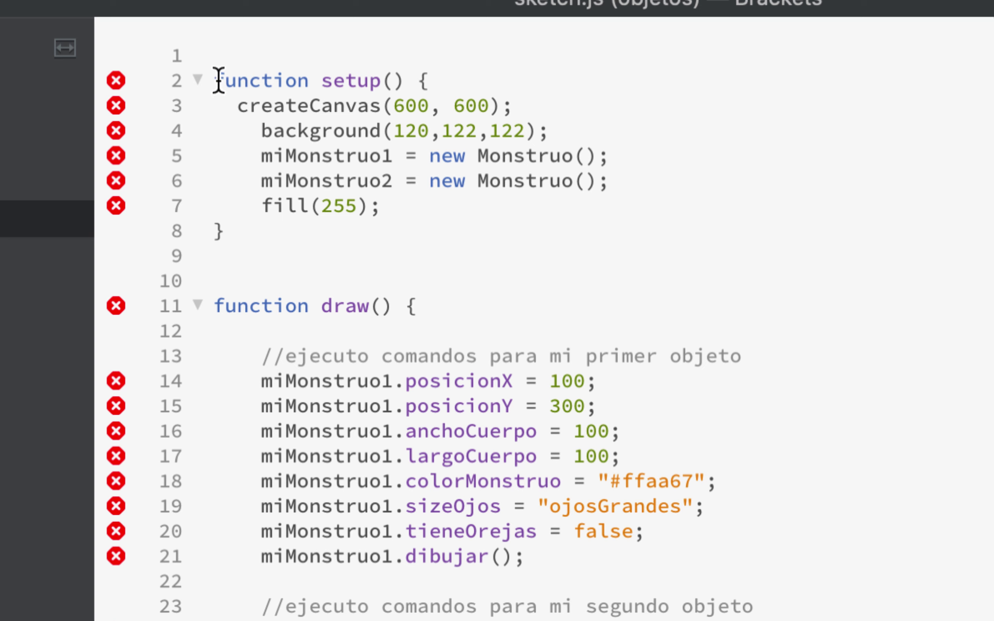
# - Highlight the setup() header and its commands one after another, from createCanvas through to fill(255), to review the function
pyautogui.moveTo(214, 80); pyautogui.dragTo(476, 89)
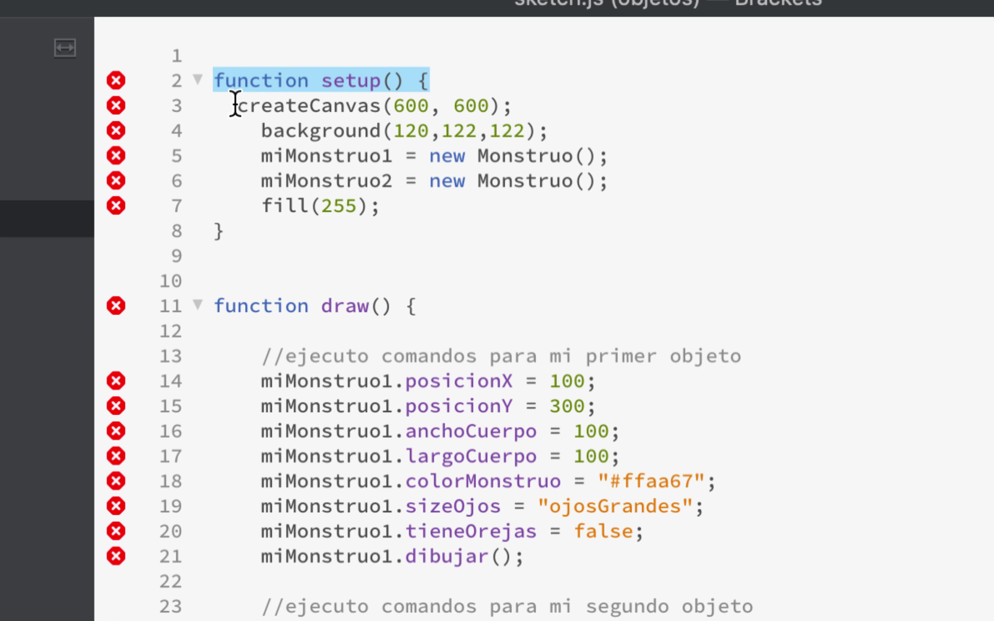
pyautogui.moveTo(238, 106); pyautogui.dragTo(295, 104)
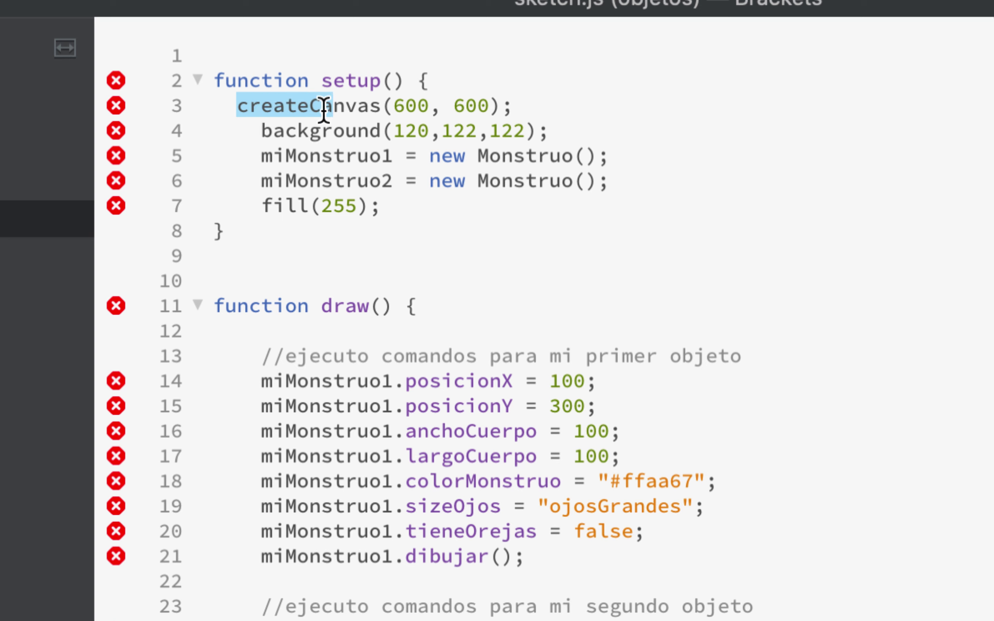
pyautogui.doubleClick(310, 130)
pyautogui.doubleClick(320, 157)
pyautogui.doubleClick(327, 181)
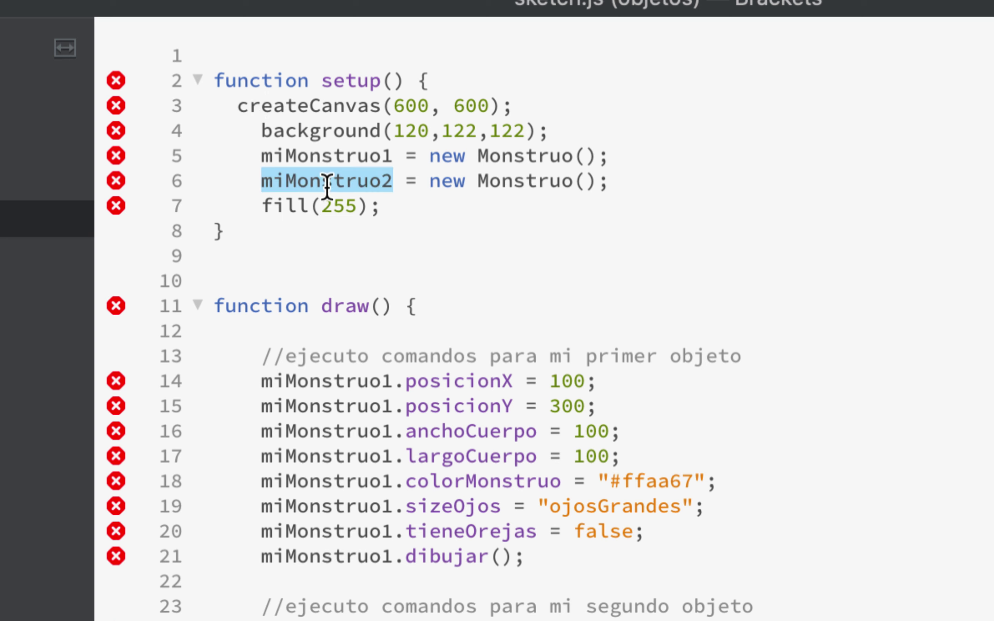
pyautogui.doubleClick(288, 206)
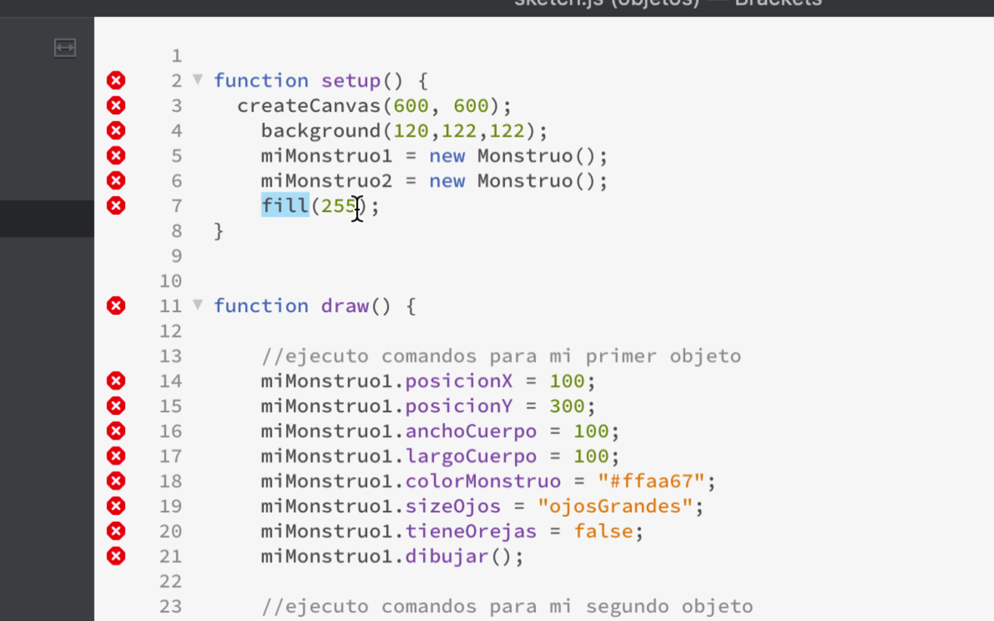
pyautogui.doubleClick(355, 208)
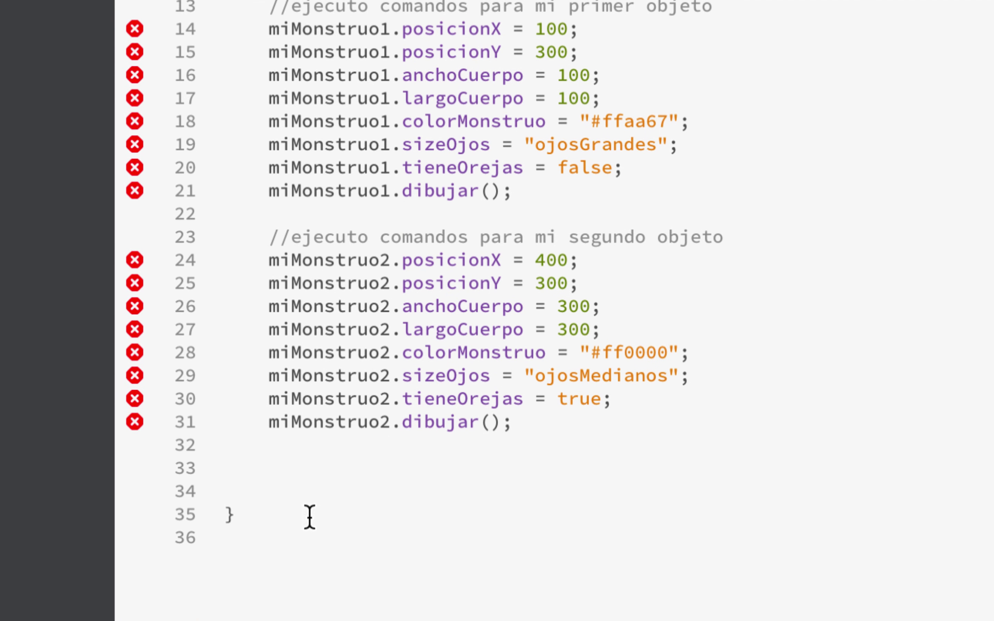
# - Delete the blank lines between miMonstruo2.dibujar() and the closing brace of the draw function
pyautogui.moveTo(249, 492); pyautogui.dragTo(224, 435)
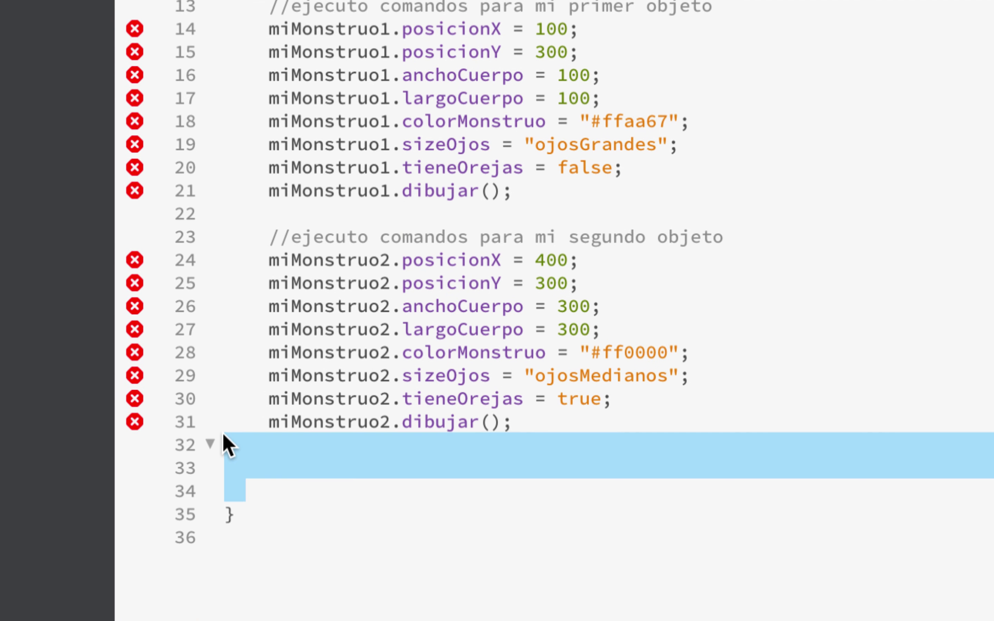
pyautogui.press('BackSpace')
pyautogui.press('BackSpace')
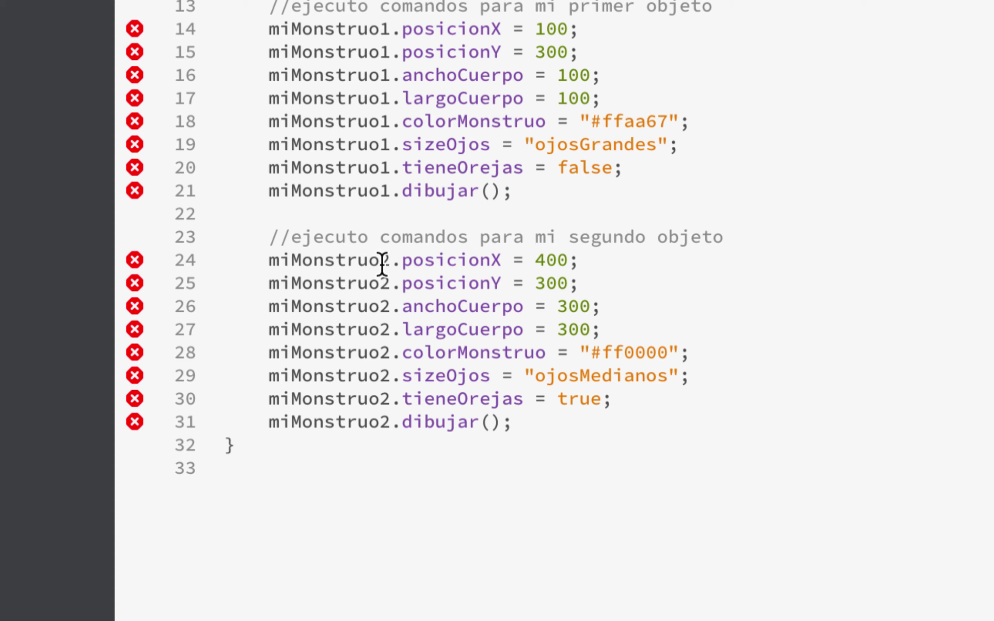
# - Switch to Illustrator, deselect the "draw" label, and select the long arc of the draw phase
pyautogui.press('super+Tab')
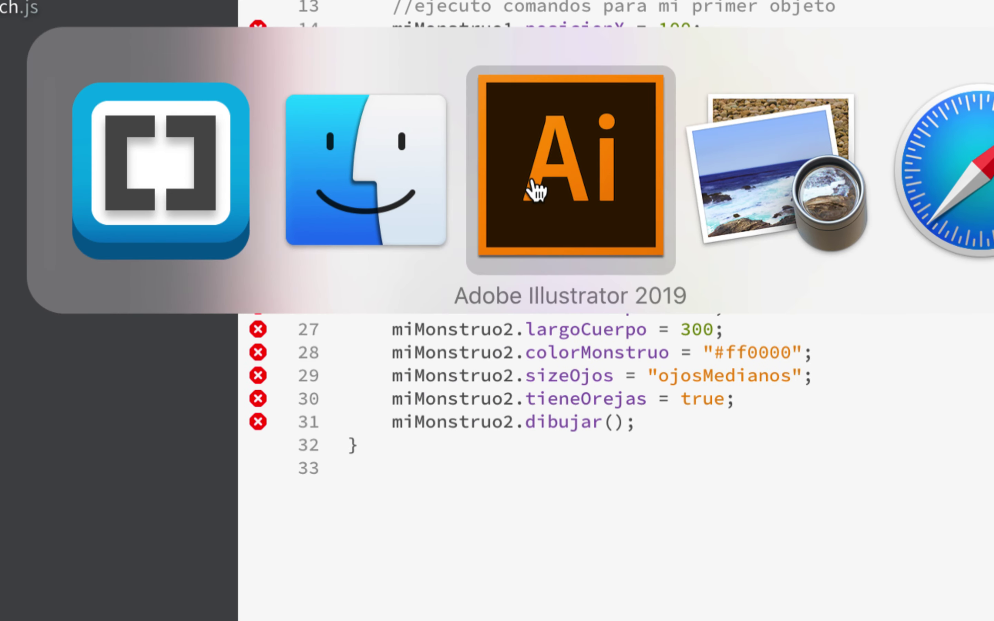
pyautogui.click(553, 184)
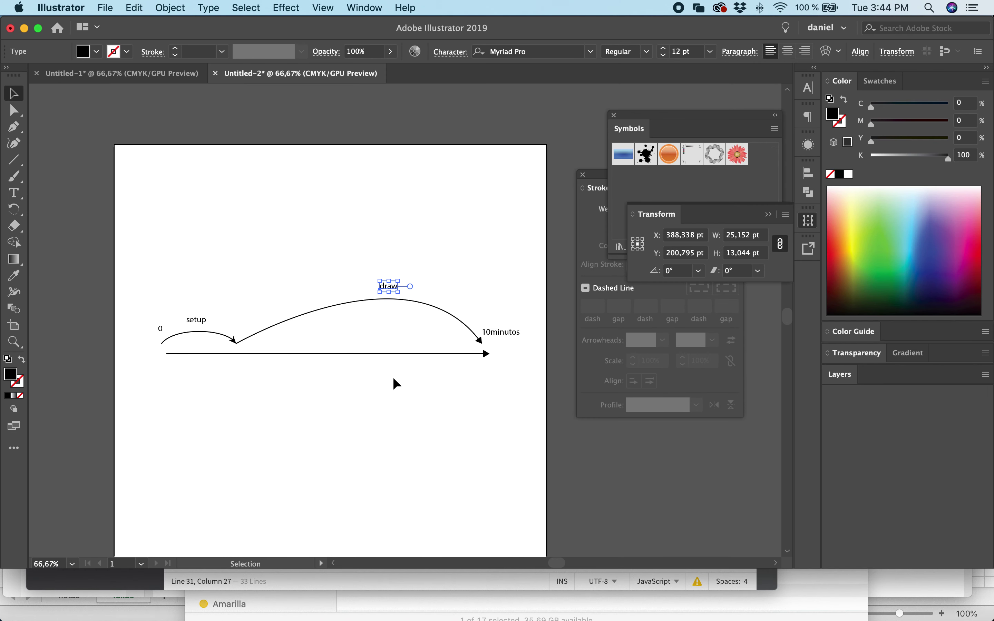
pyautogui.click(393, 378)
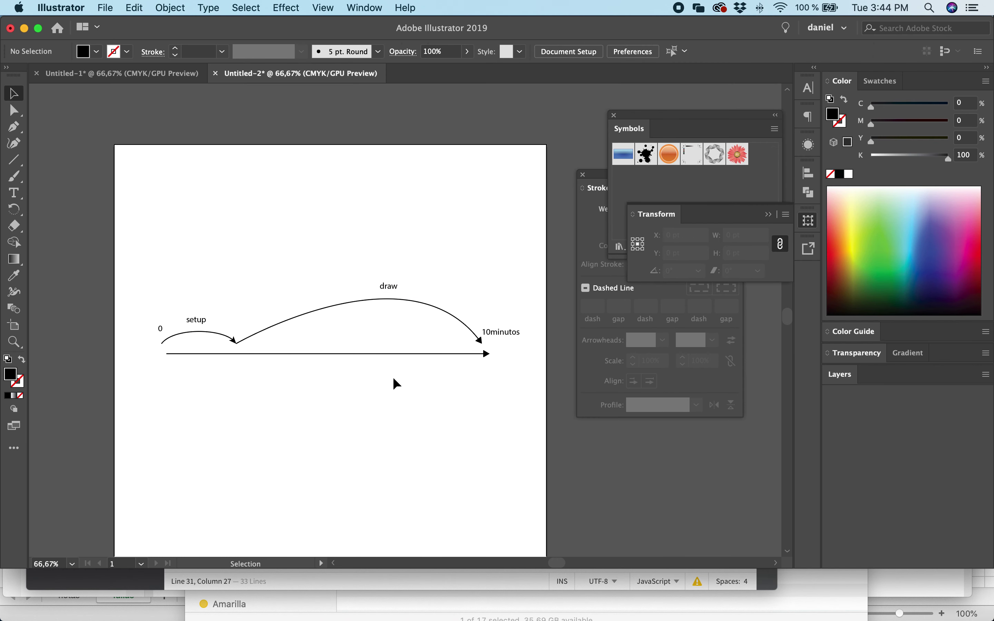
pyautogui.click(430, 301)
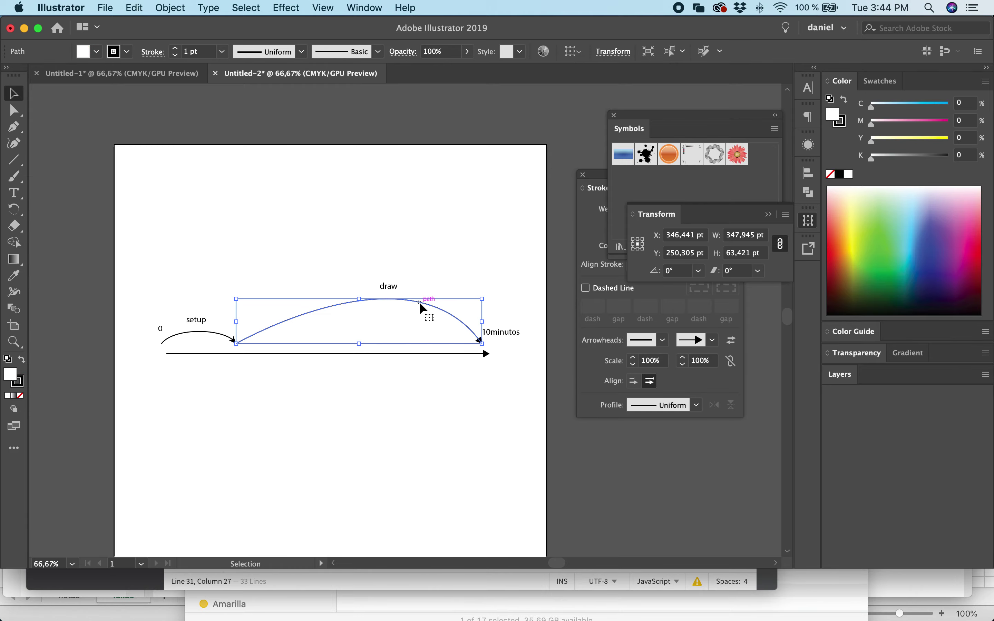
# - Switch to Brackets and examine the end of the draw function, from its last miMonstruo2 line to the closing brace
pyautogui.press('super+Tab')
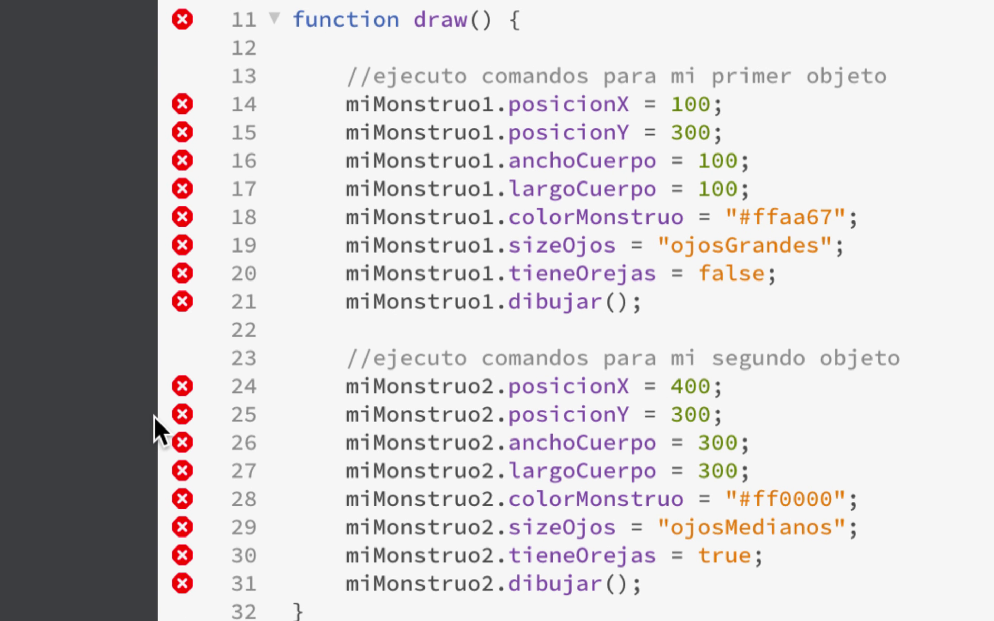
pyautogui.doubleClick(359, 583)
pyautogui.click(300, 602)
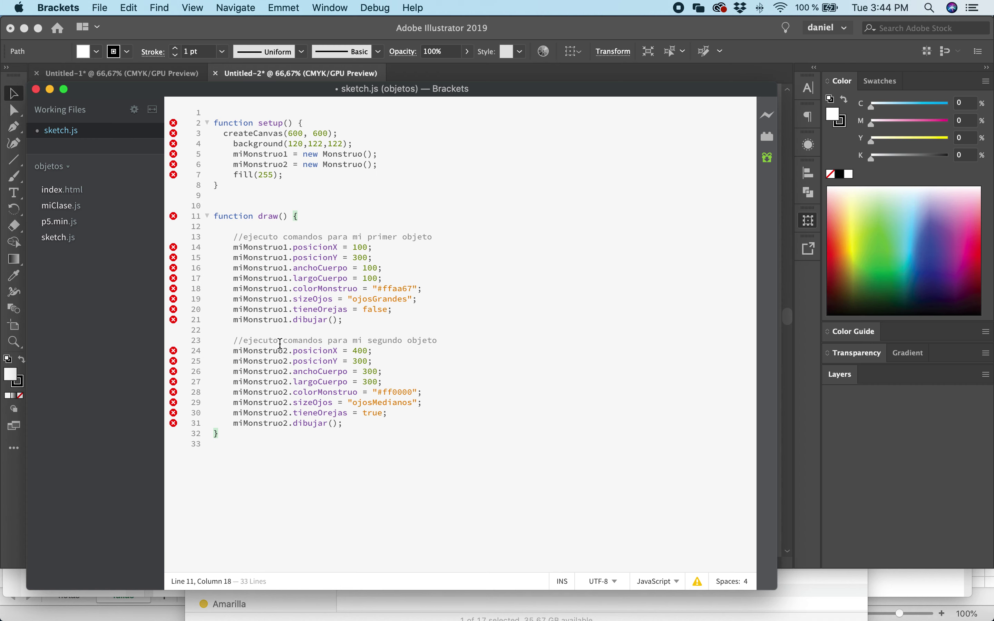
# - Switch to Illustrator, duplicate the long arc below the timeline, and rotate the copy 180° with its arrowhead pointing back
pyautogui.press('super+Tab')
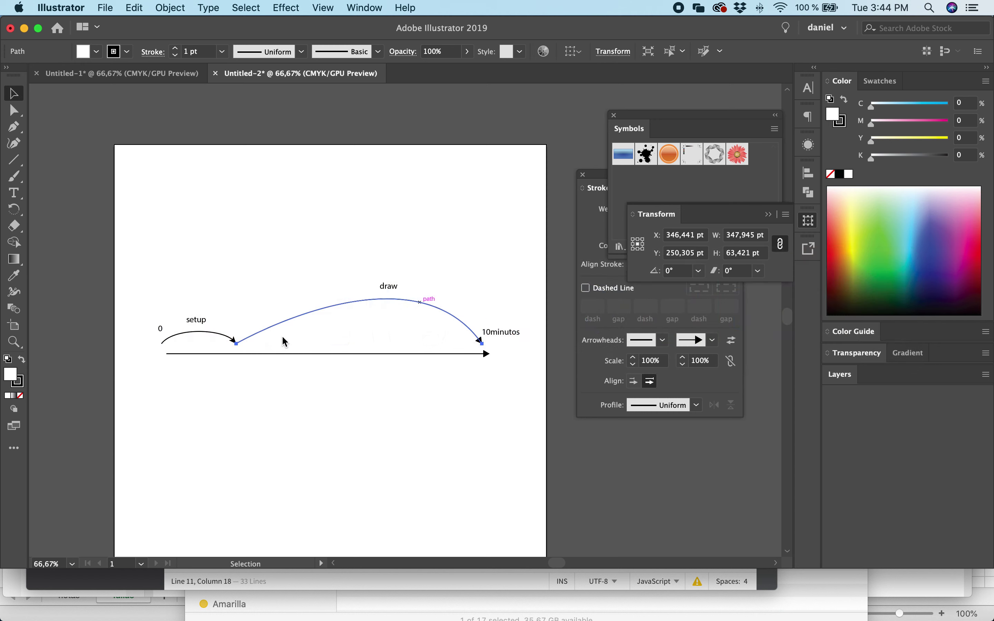
pyautogui.moveTo(353, 302)
pyautogui.mouseDown()
pyautogui.moveTo(376, 392)
pyautogui.moveTo(359, 366)
pyautogui.moveTo(354, 372)
pyautogui.mouseUp()
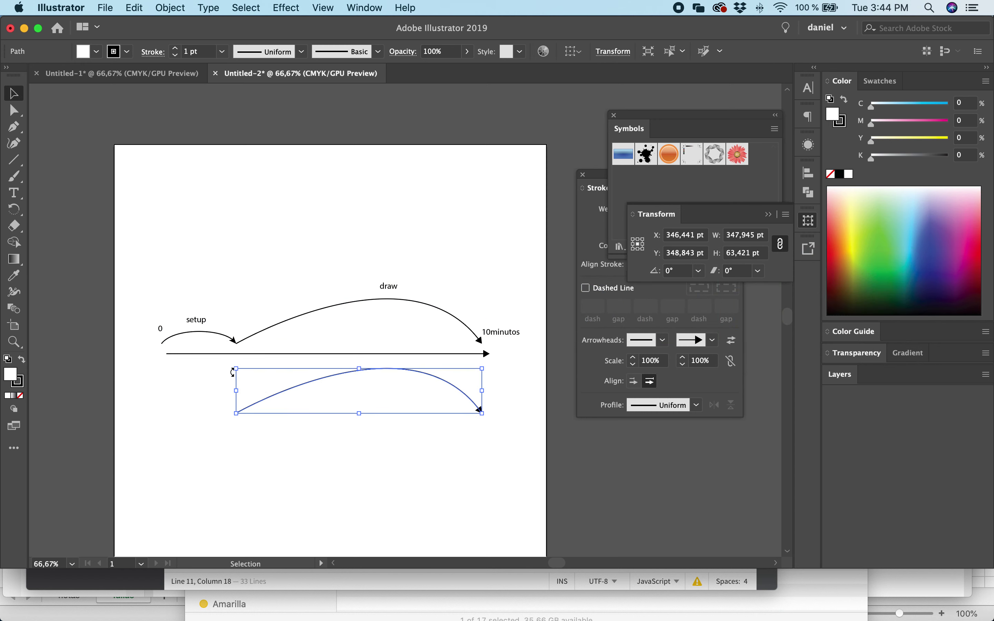
pyautogui.moveTo(229, 368); pyautogui.dragTo(551, 410)
pyautogui.moveTo(421, 395); pyautogui.dragTo(416, 384)
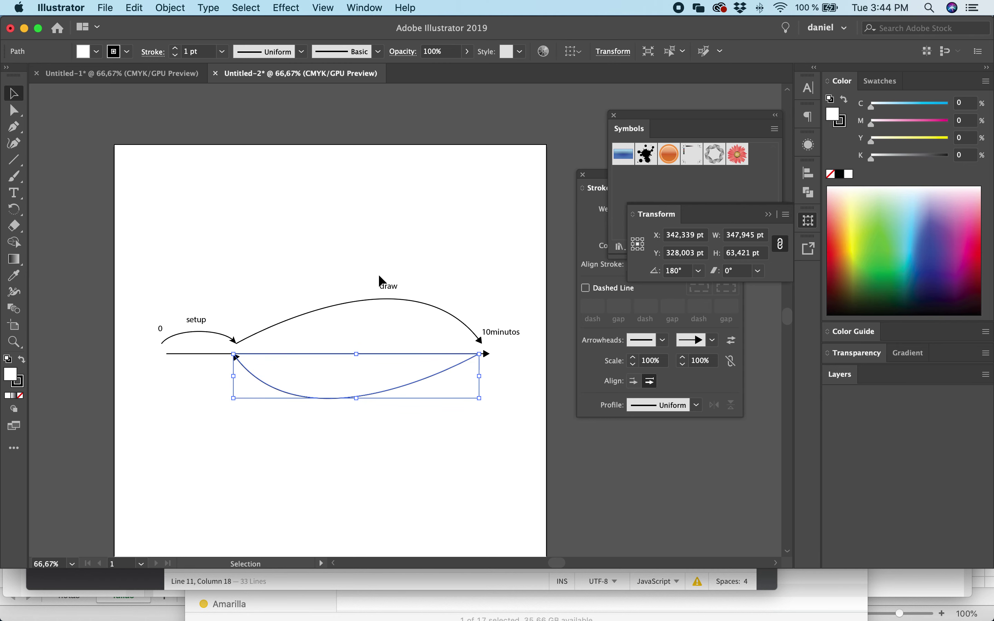
# - Hide the panels and move the inverted arc slightly below the timeline, aligning its ends with those of the draw arc
pyautogui.keyDown('super'); pyautogui.click(390, 362); pyautogui.keyUp('super')
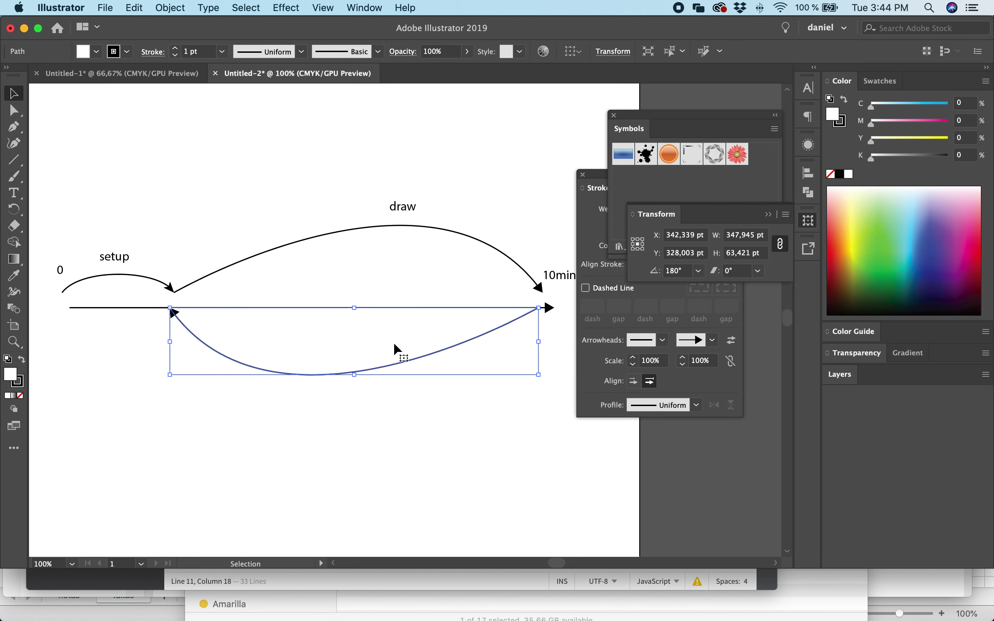
pyautogui.press('Tab')
pyautogui.click(406, 366)
pyautogui.moveTo(383, 345); pyautogui.dragTo(387, 367)
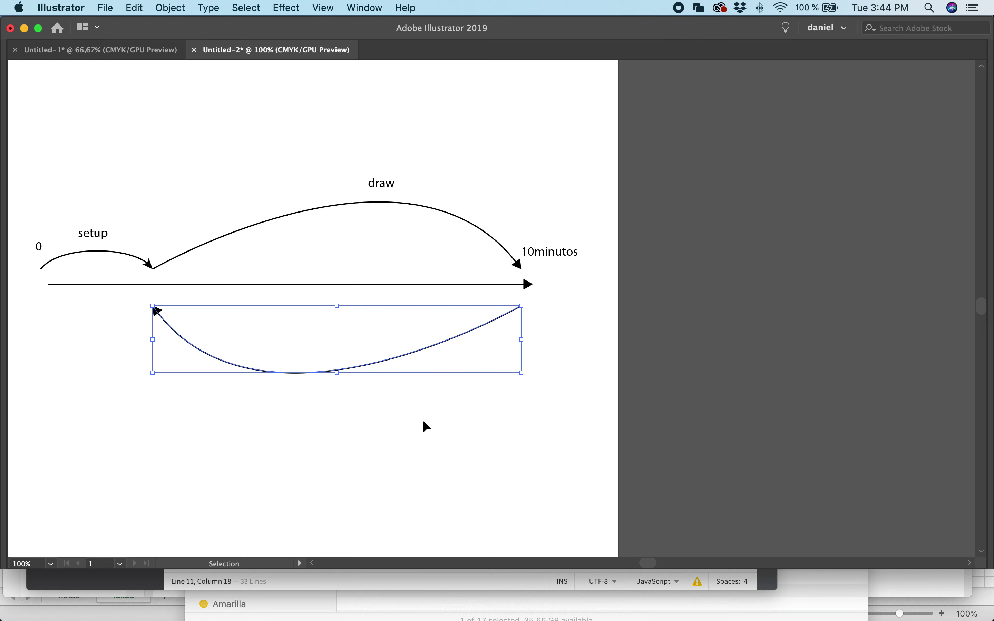
# - Switch to Preview and highlight the createCanvas(windowWidth, windowHeight); line on page 3 of resumen p5
pyautogui.press('super+Tab')
pyautogui.press('super+Tab')
pyautogui.press('super+Tab')
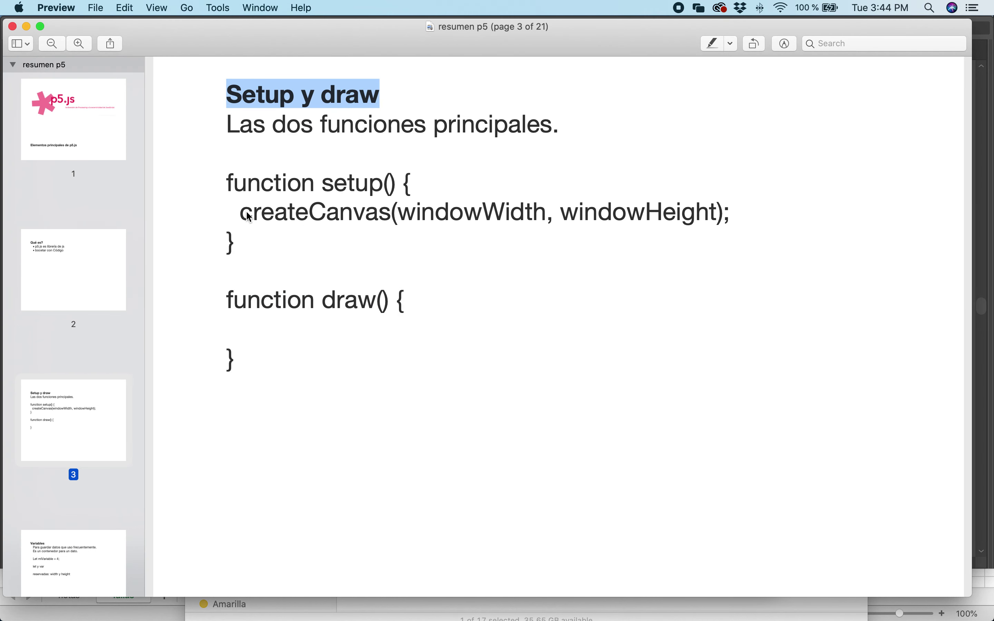
pyautogui.moveTo(241, 219); pyautogui.dragTo(731, 221)
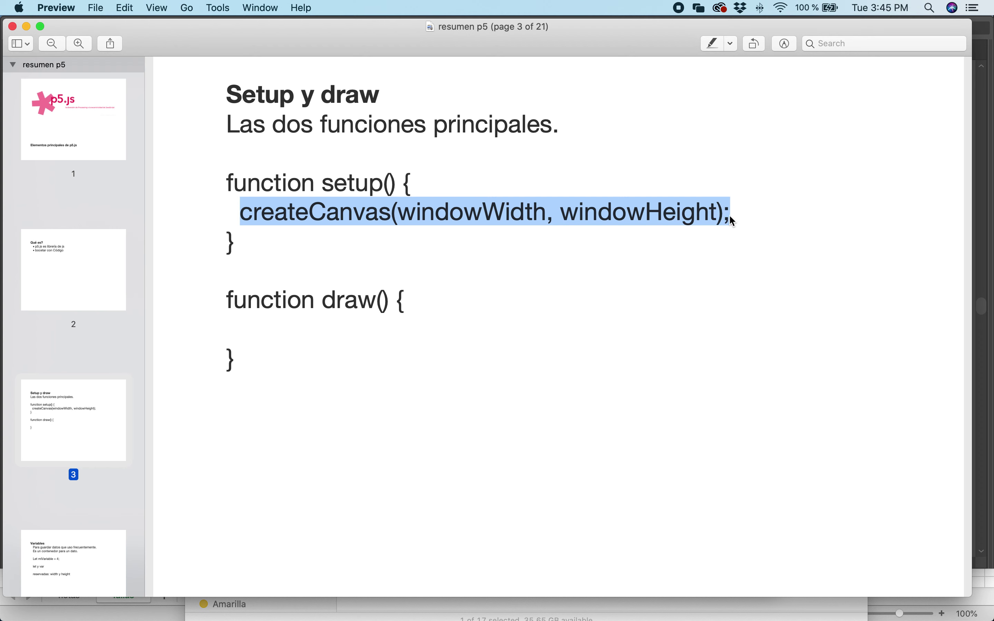